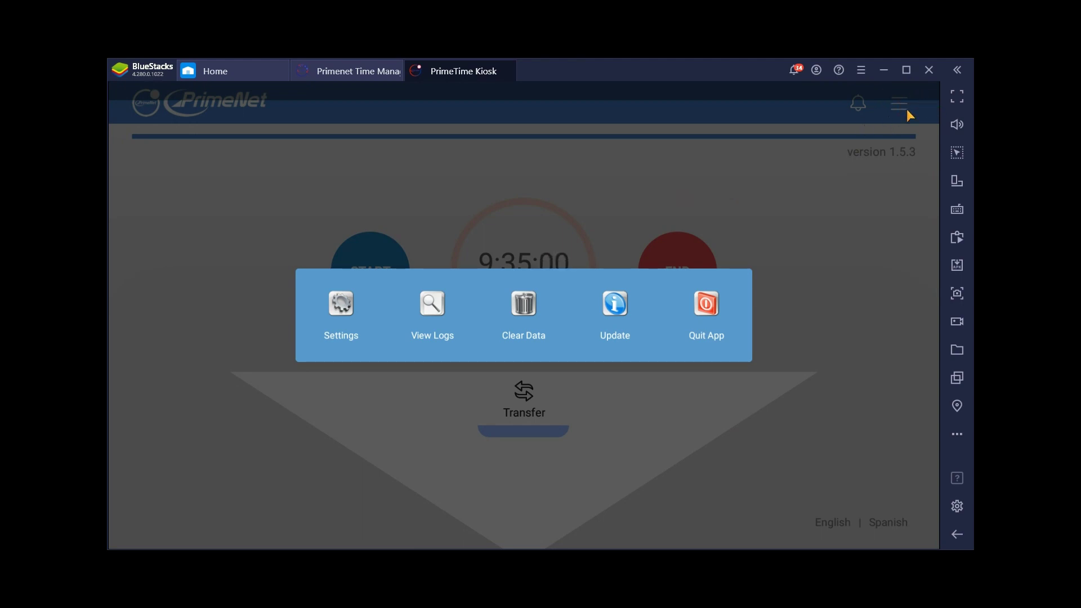
Review the kiosk's Settings: the admin card ID, admin PIN and TimeClock Server address
left_click(348, 308)
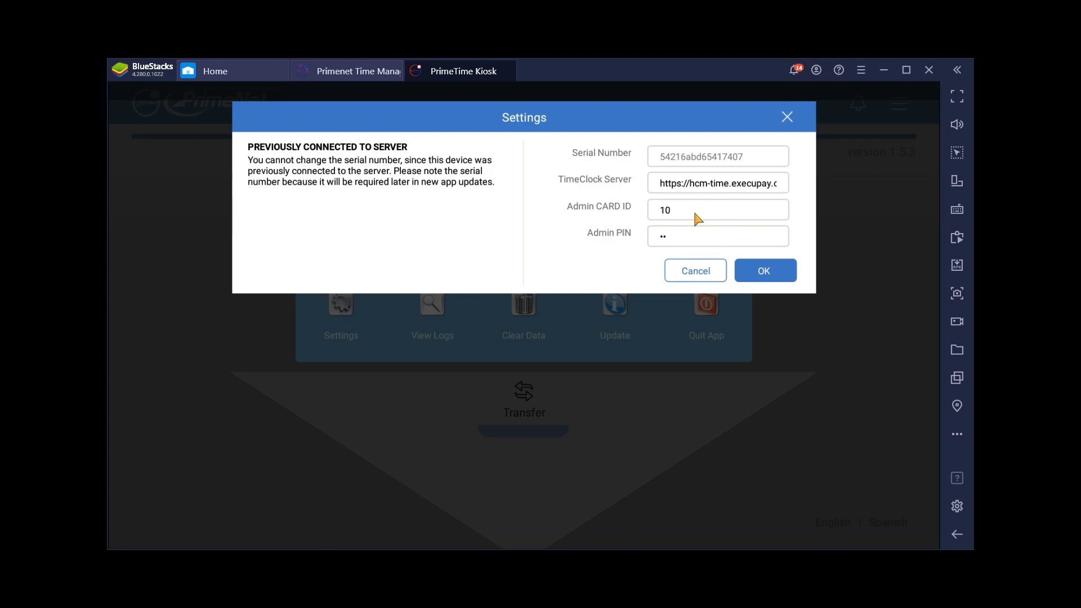
left_click(664, 210)
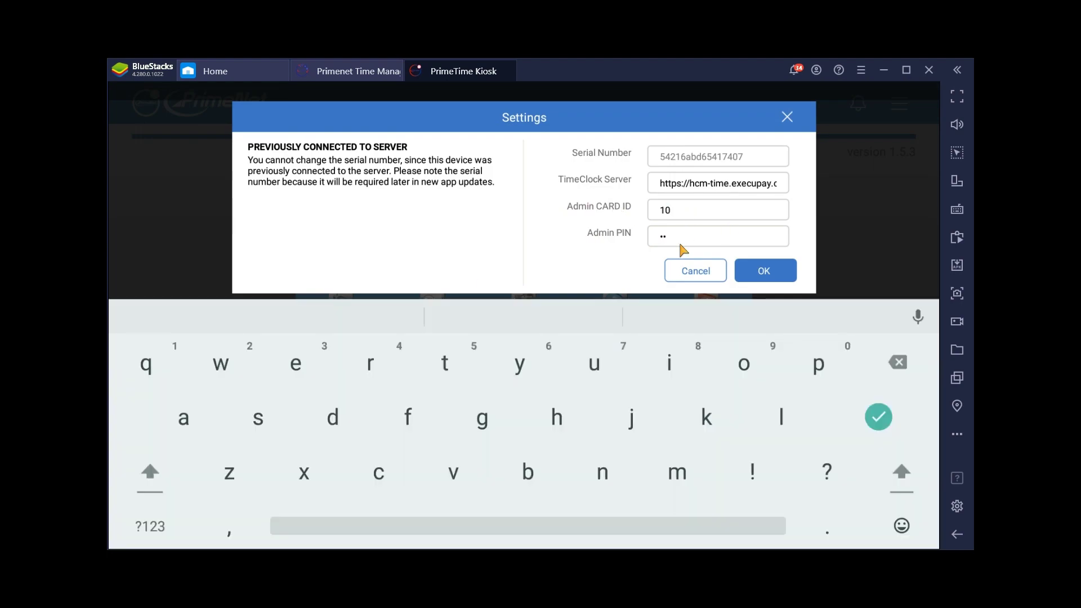
left_click(682, 239)
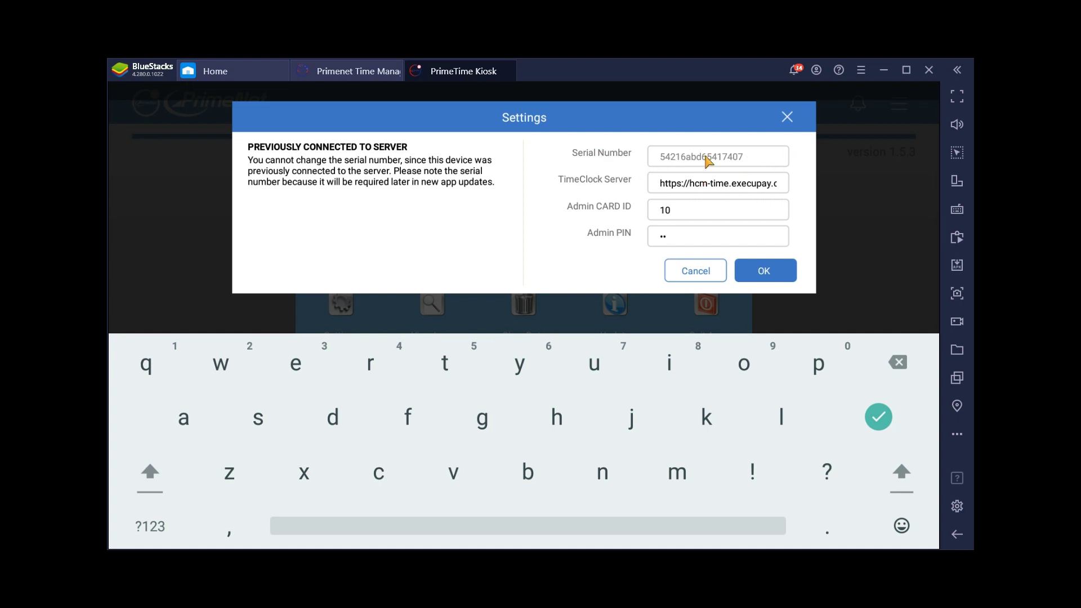
left_click(658, 187)
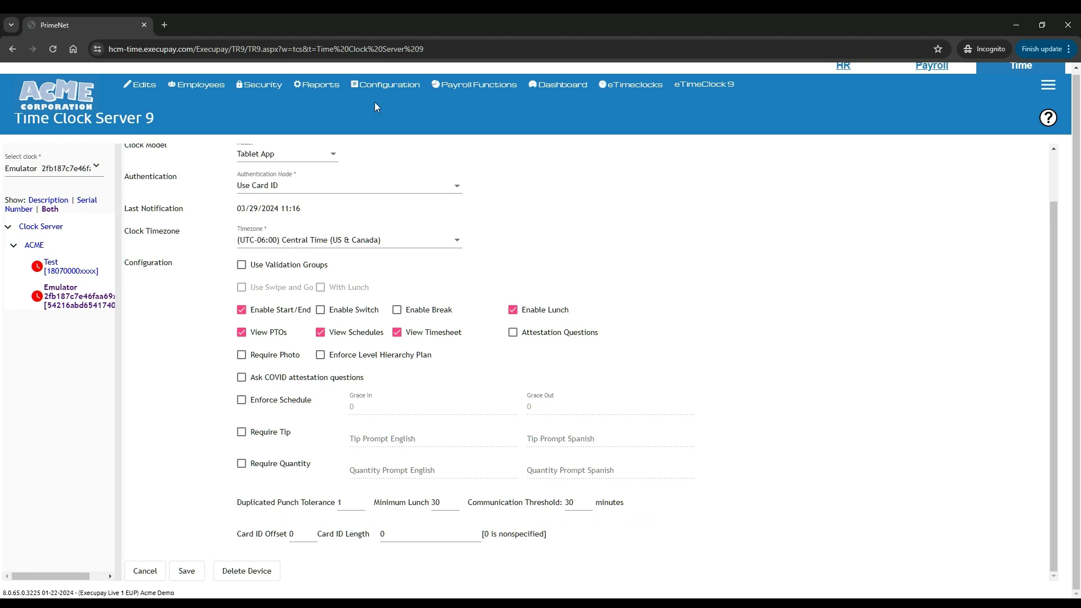
Reopen the Time Clock Server 9 page without saving changes, then widen the clock tree panel
mouse_move(375, 83)
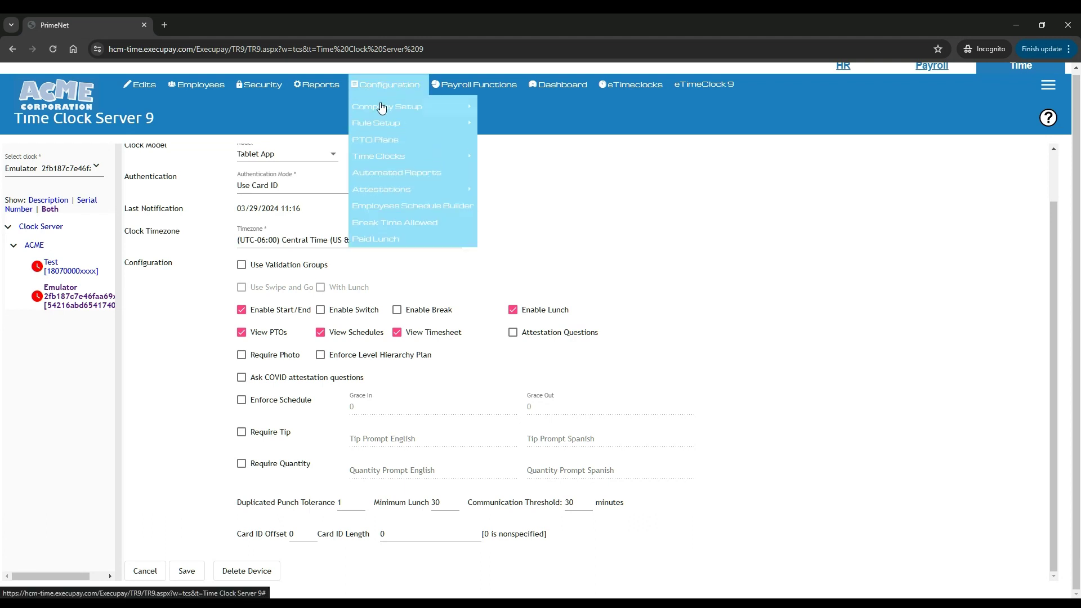
mouse_move(373, 160)
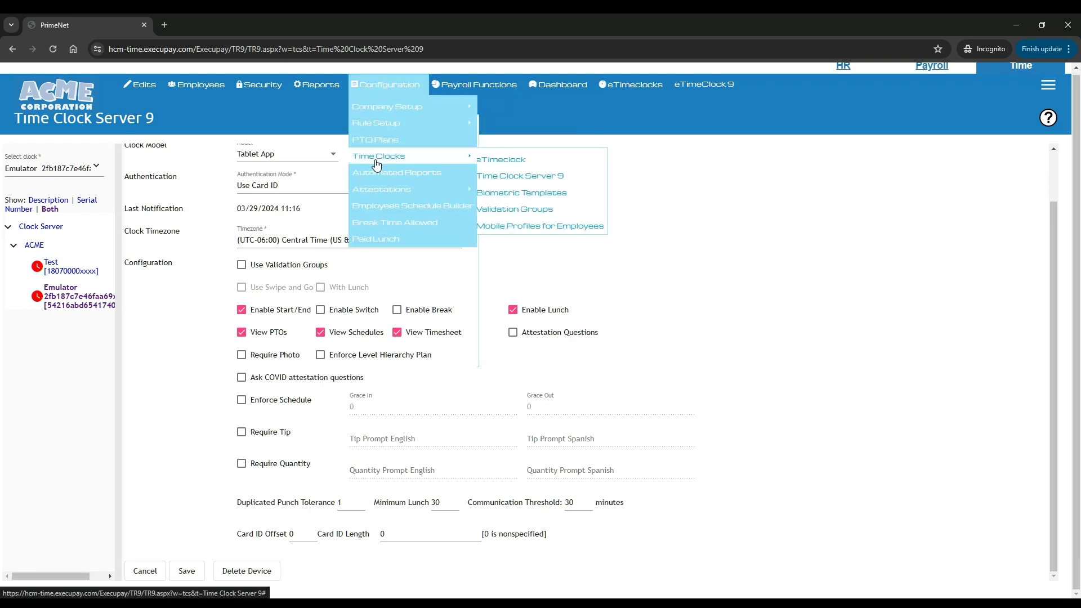
left_click(551, 182)
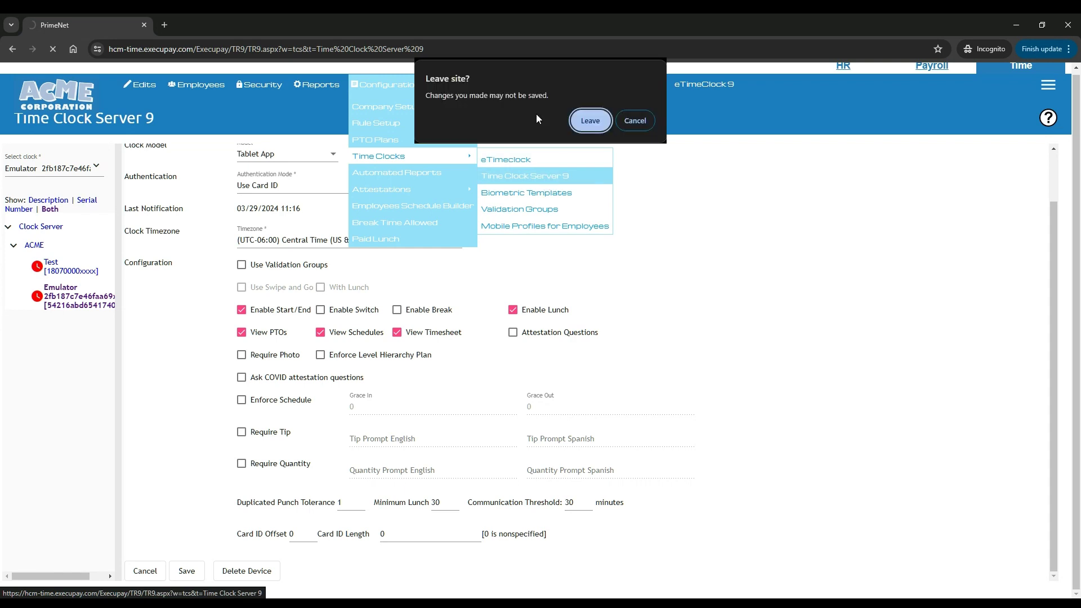
left_click(592, 124)
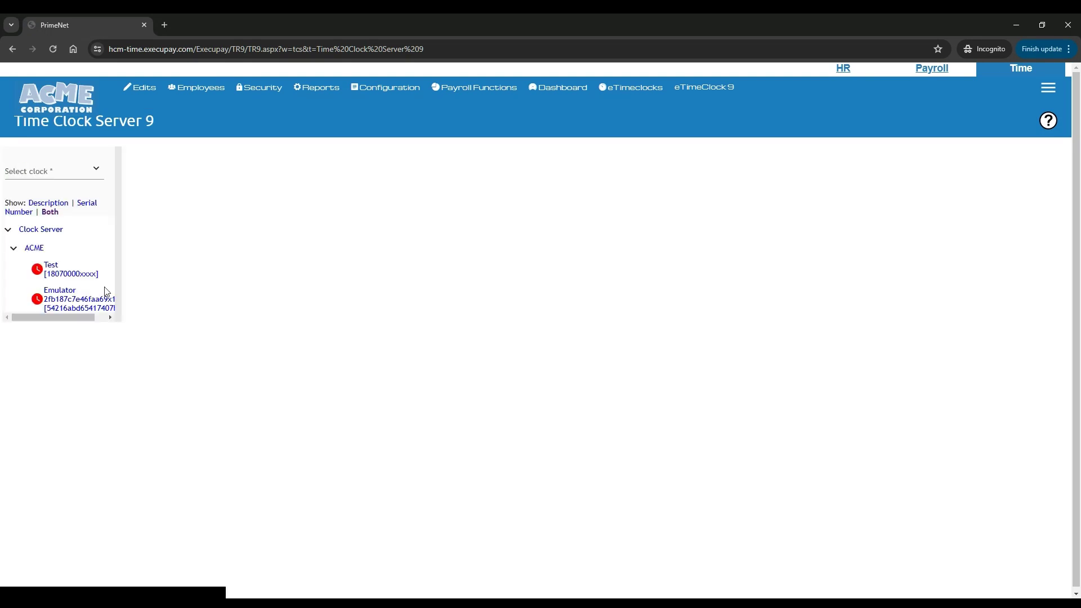
left_click_drag(116, 277, 177, 280)
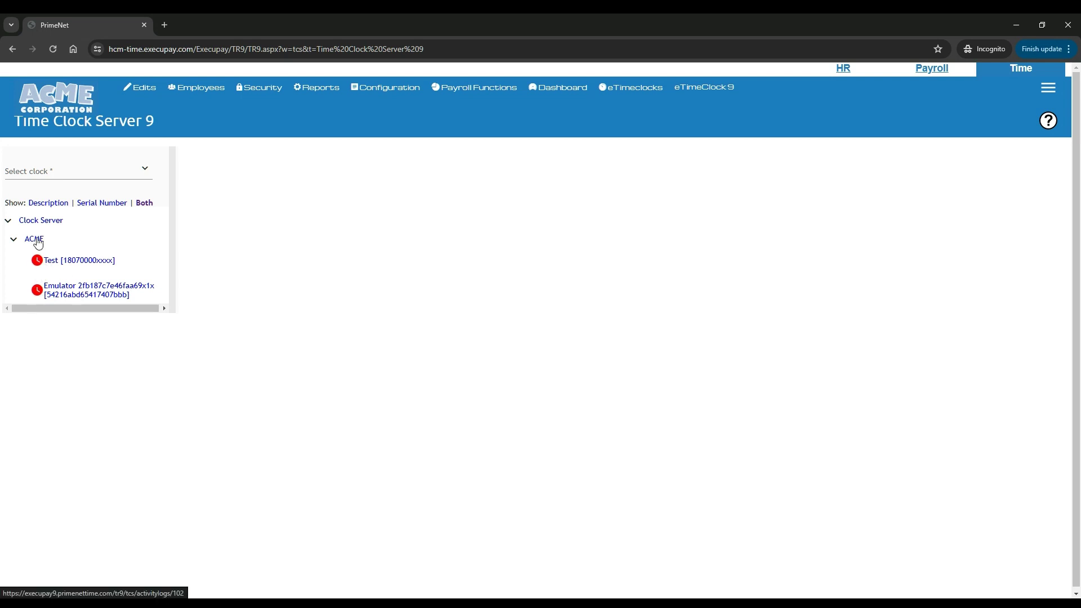
Open the Test clock and view its activity log
left_click(76, 263)
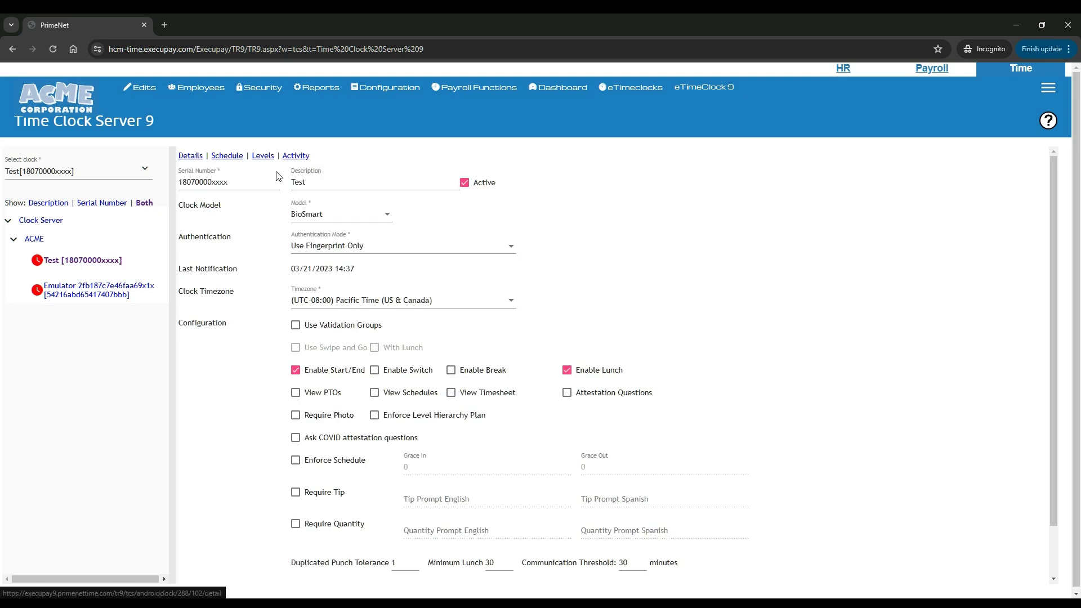
left_click(296, 158)
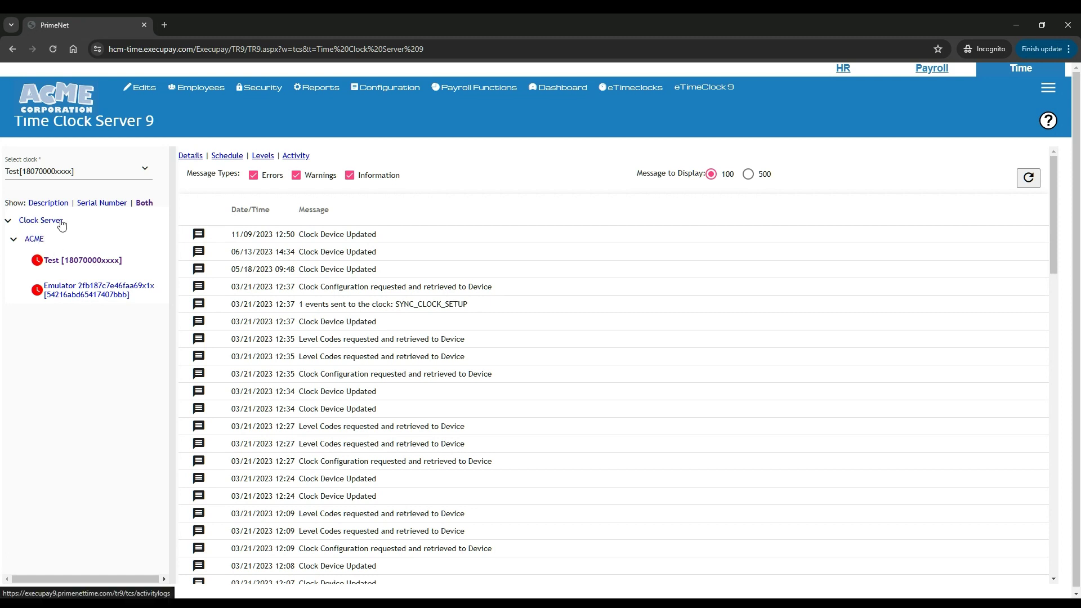
Add and save a clock group named Tablet under Clock Server, then select it
right_click(28, 224)
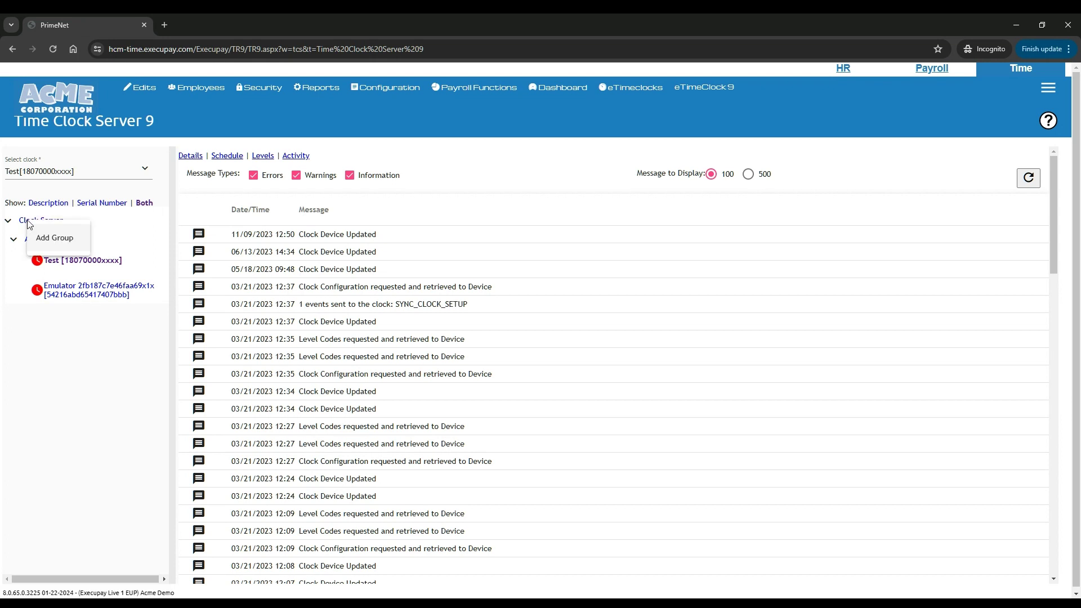
left_click(51, 241)
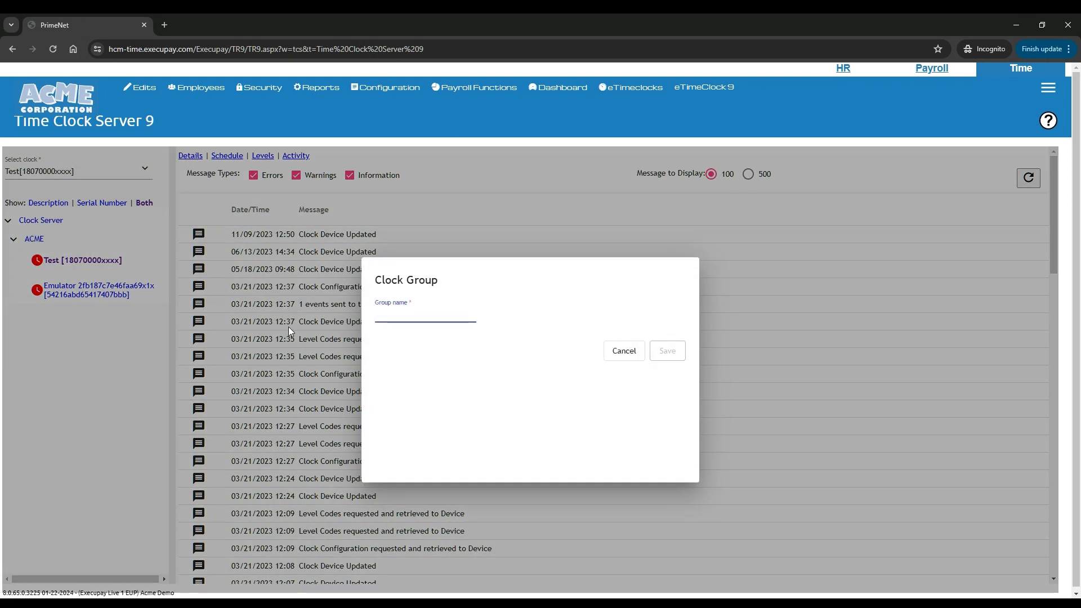
type("Tablet")
left_click(668, 350)
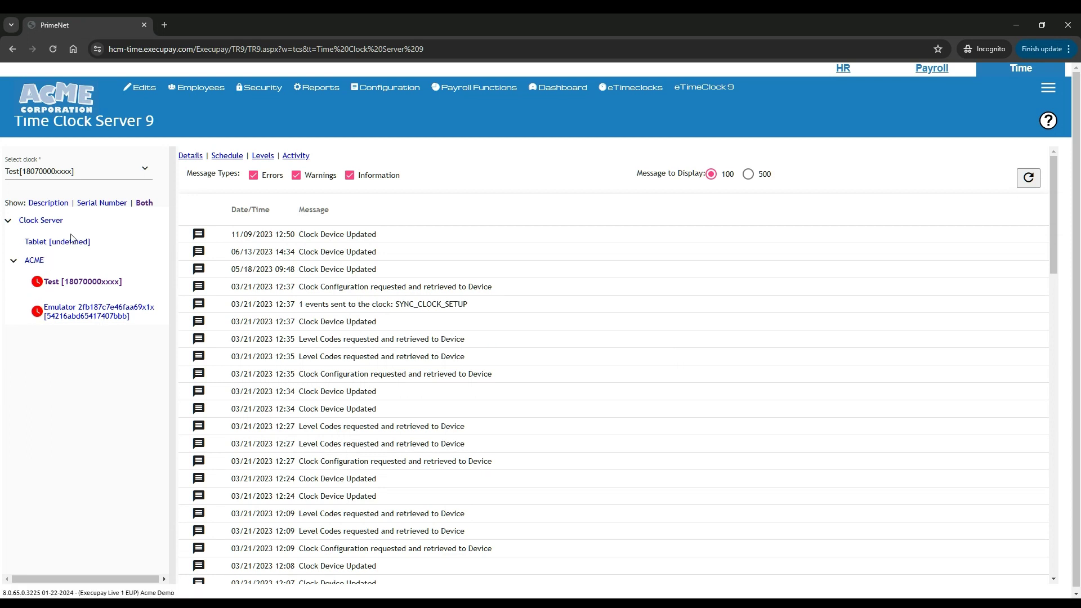
left_click(52, 244)
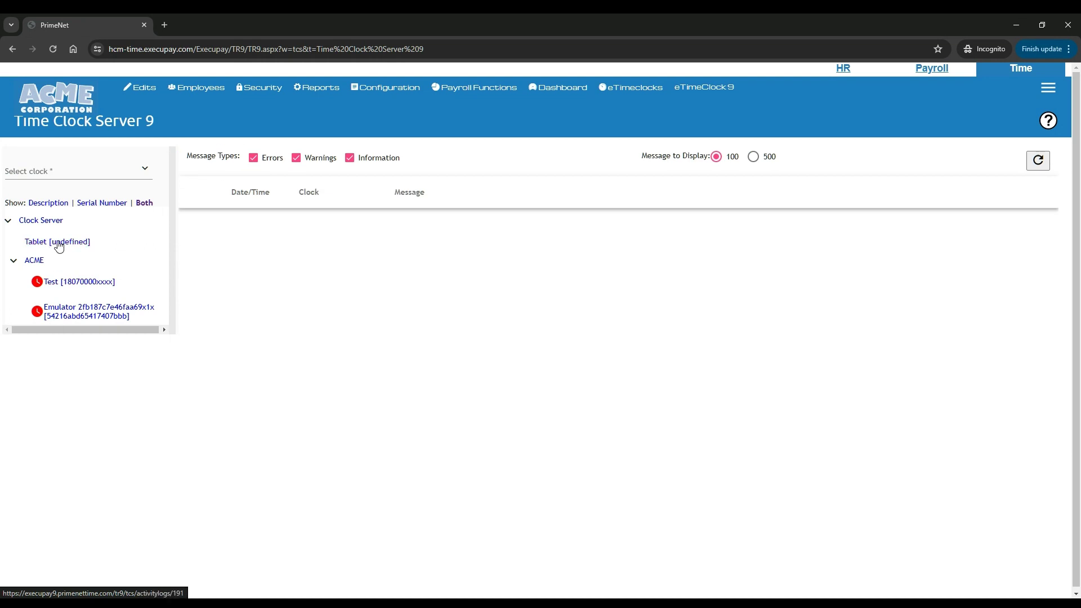
Copy the Emulator clock's serial number and bring up the Tablet group's options menu
right_click(59, 247)
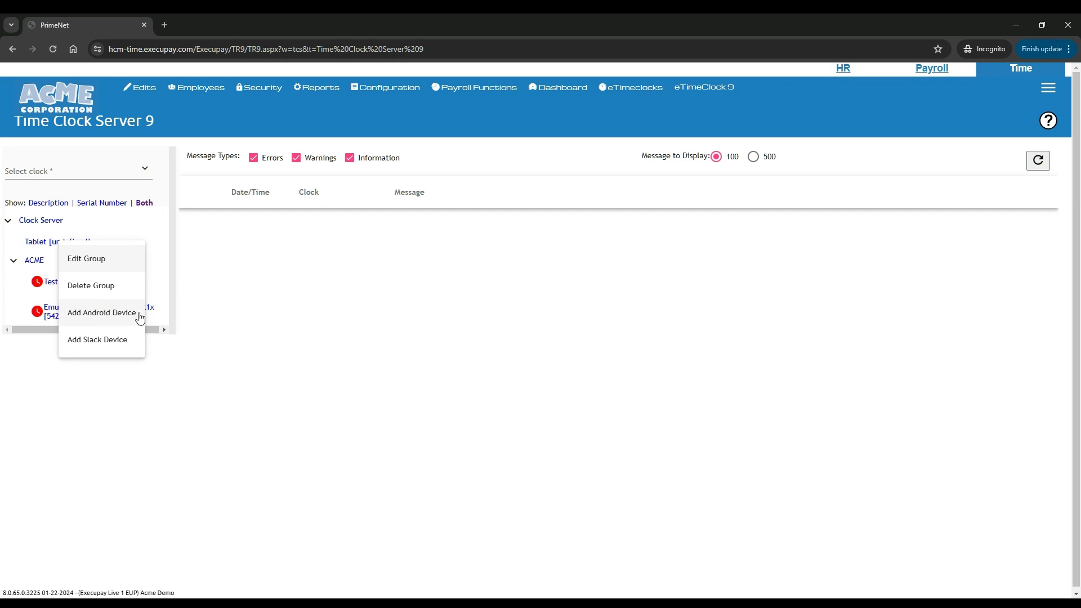
left_click(111, 317)
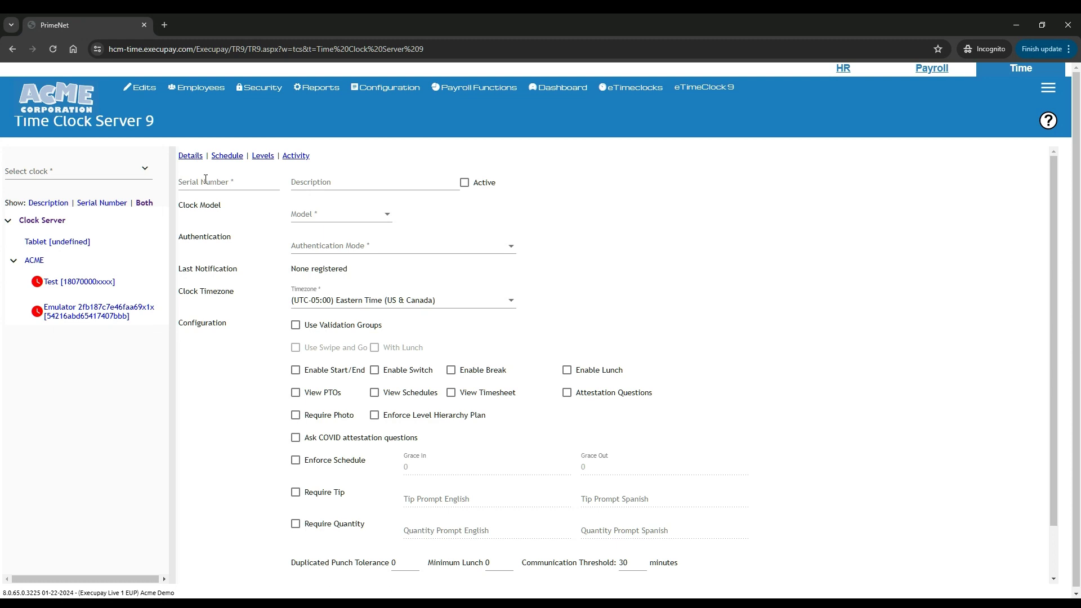
left_click(96, 316)
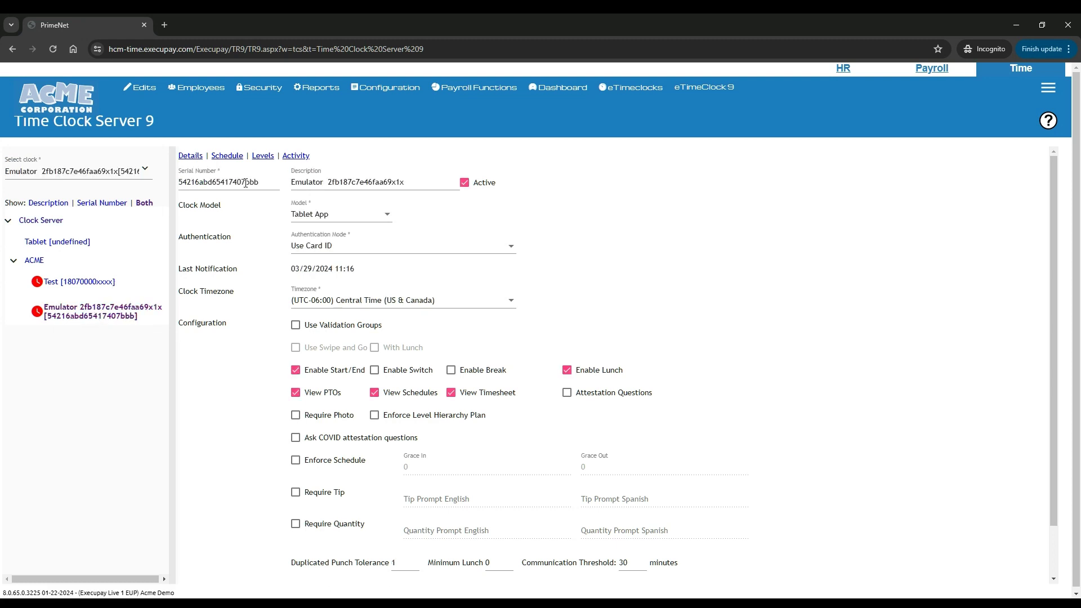
left_click_drag(245, 182, 152, 193)
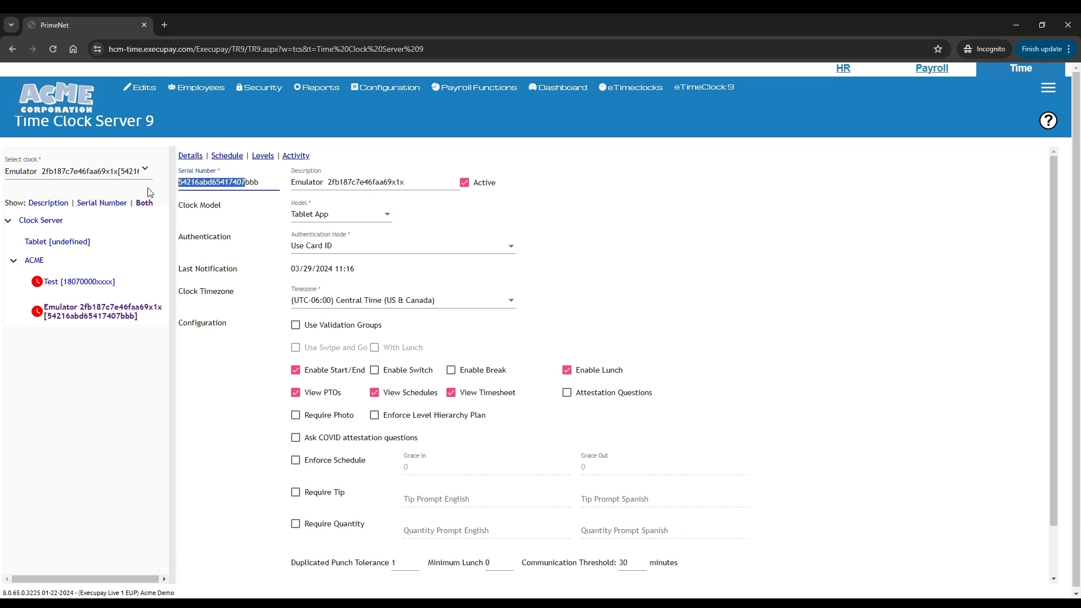
right_click(187, 180)
left_click(205, 233)
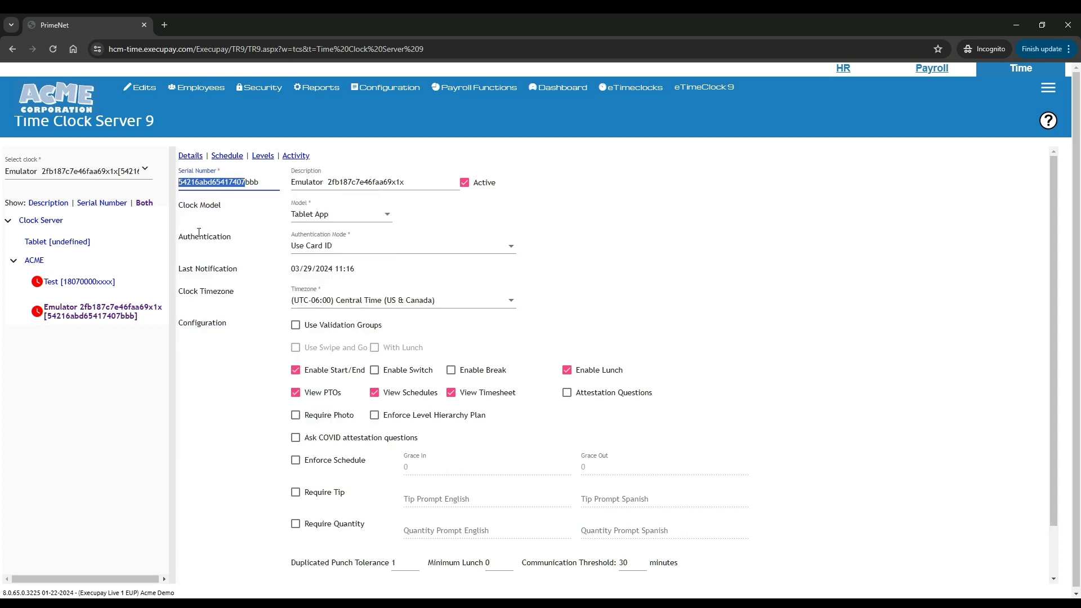
left_click(92, 248)
right_click(60, 239)
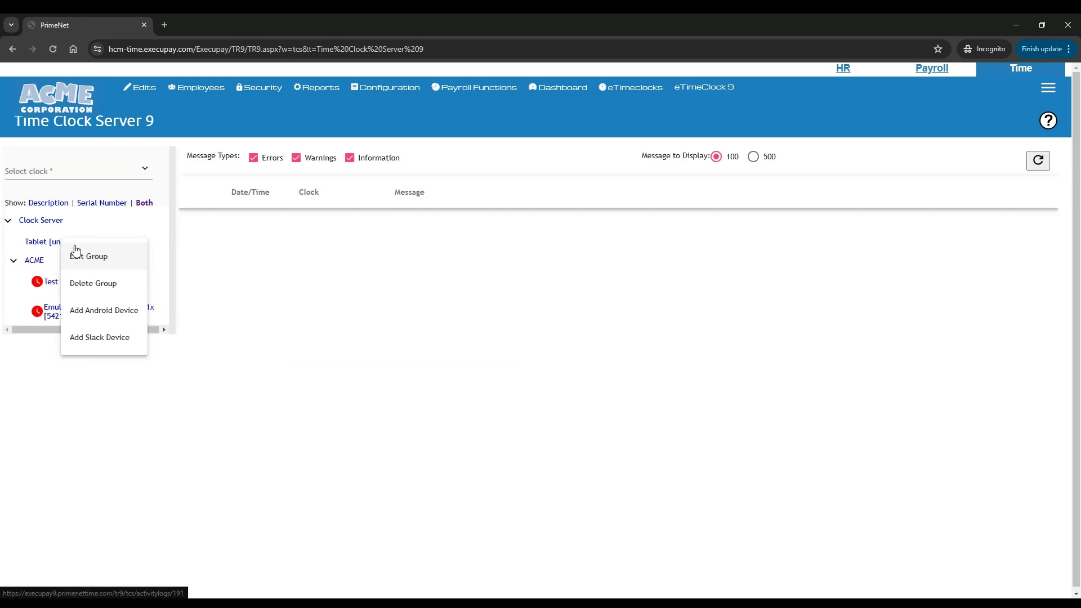
Create an Android device with the pasted Emulator serial, description Lunch Room, marked Active
left_click(93, 310)
left_click(227, 184)
key("ctrl+v")
left_click(324, 182)
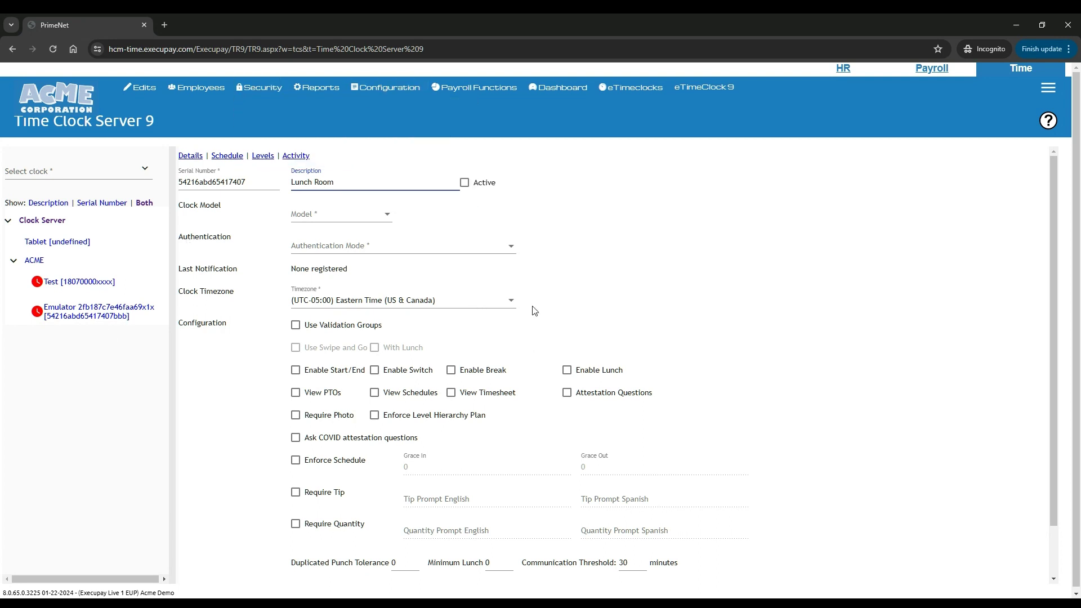
left_click(465, 184)
Choose Tablet App as the device's clock model
left_click(363, 220)
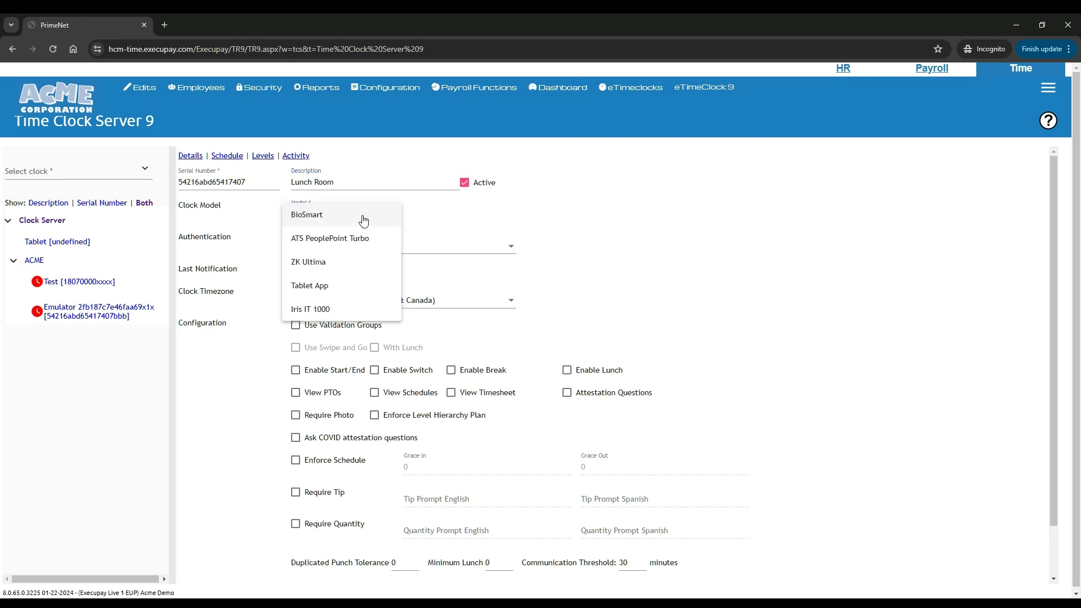
left_click(321, 287)
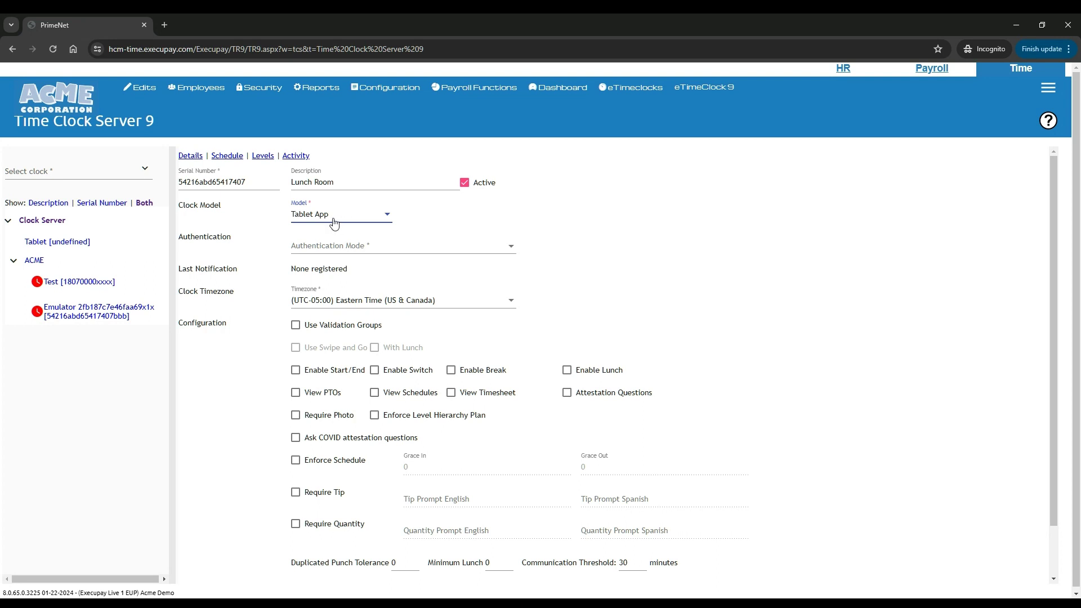
left_click(464, 246)
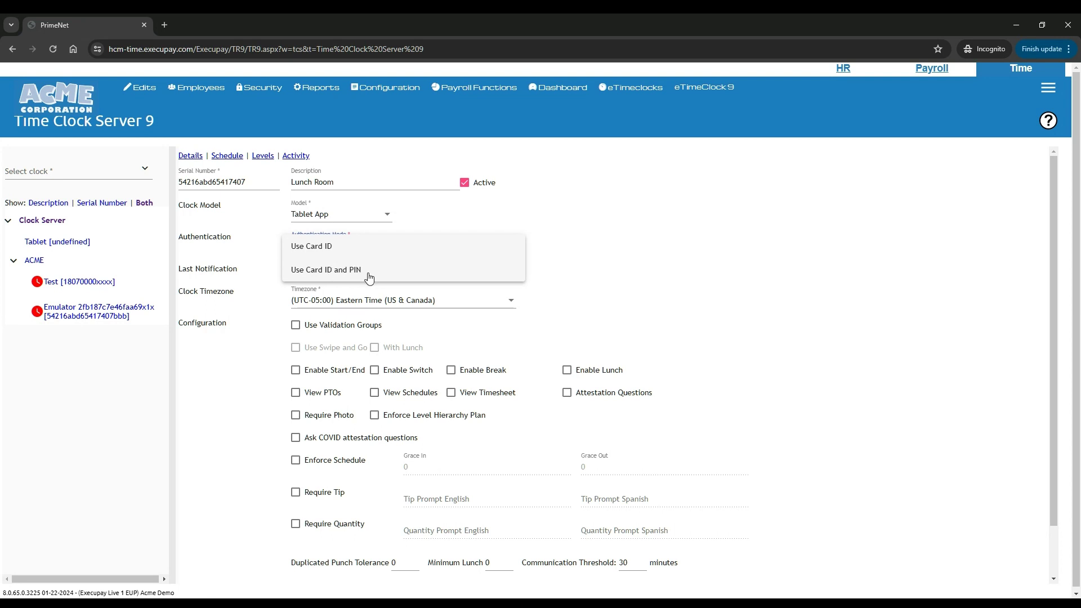
Set authentication to Use Card ID and the timezone to (UTC-06:00) Central Time (US & Canada)
left_click(313, 247)
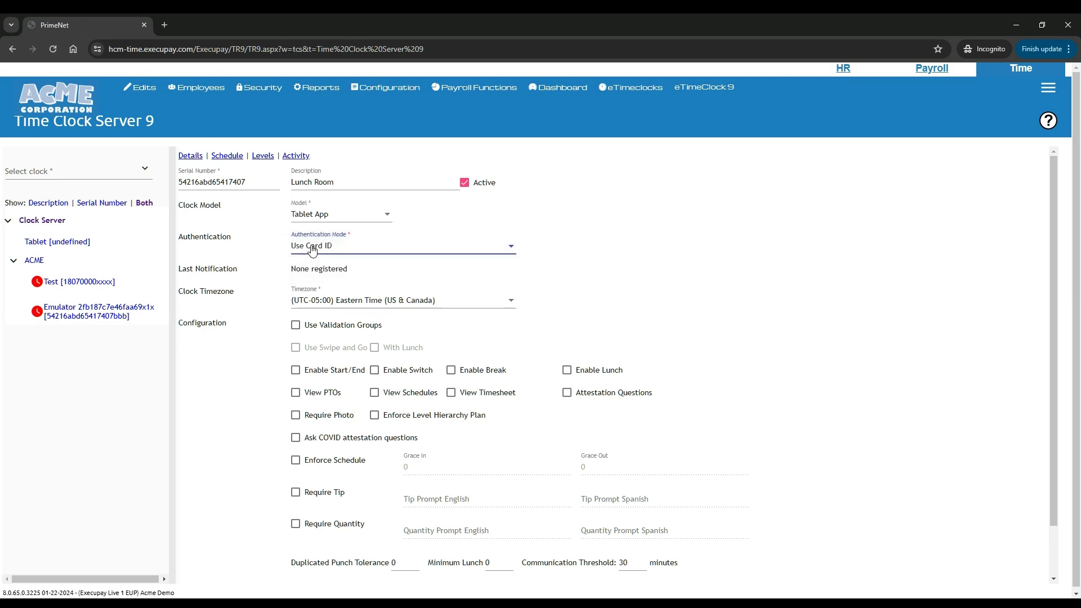
left_click_drag(185, 291, 256, 296)
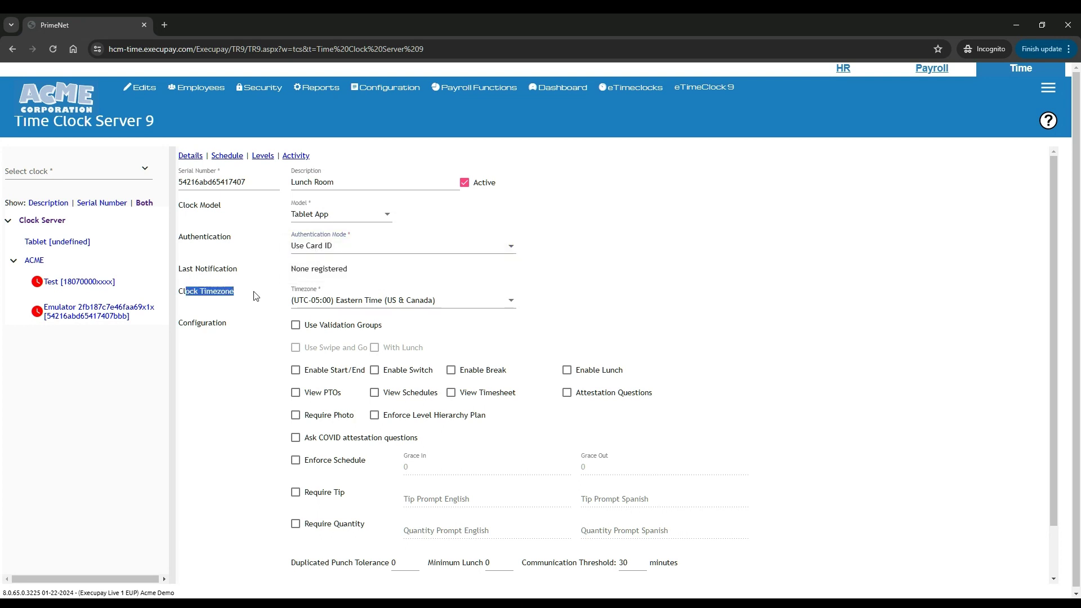
left_click(374, 302)
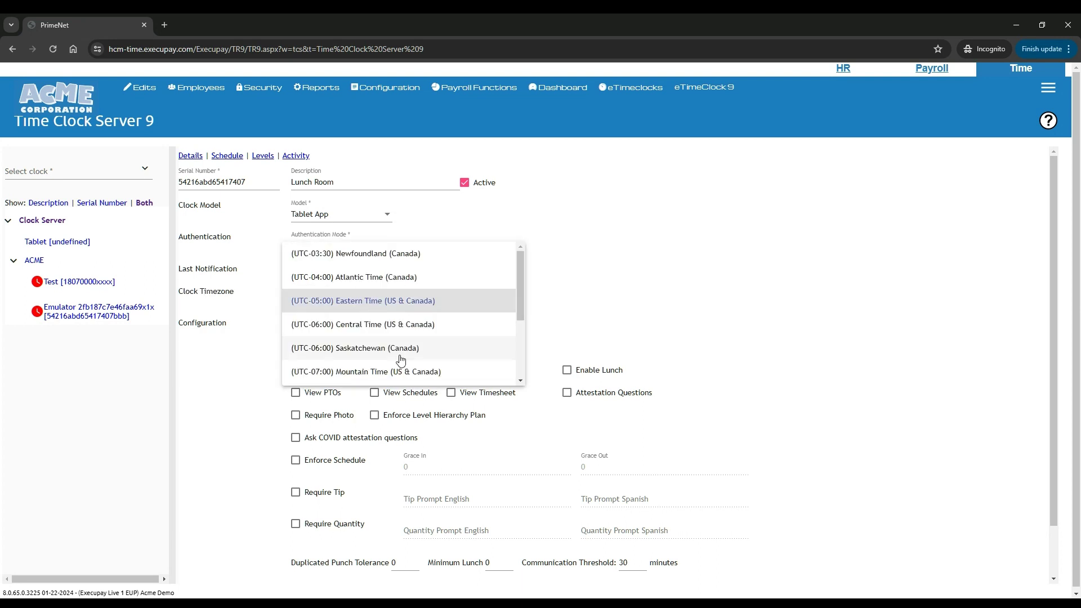
scroll(401, 359, "down", 2)
left_click(378, 271)
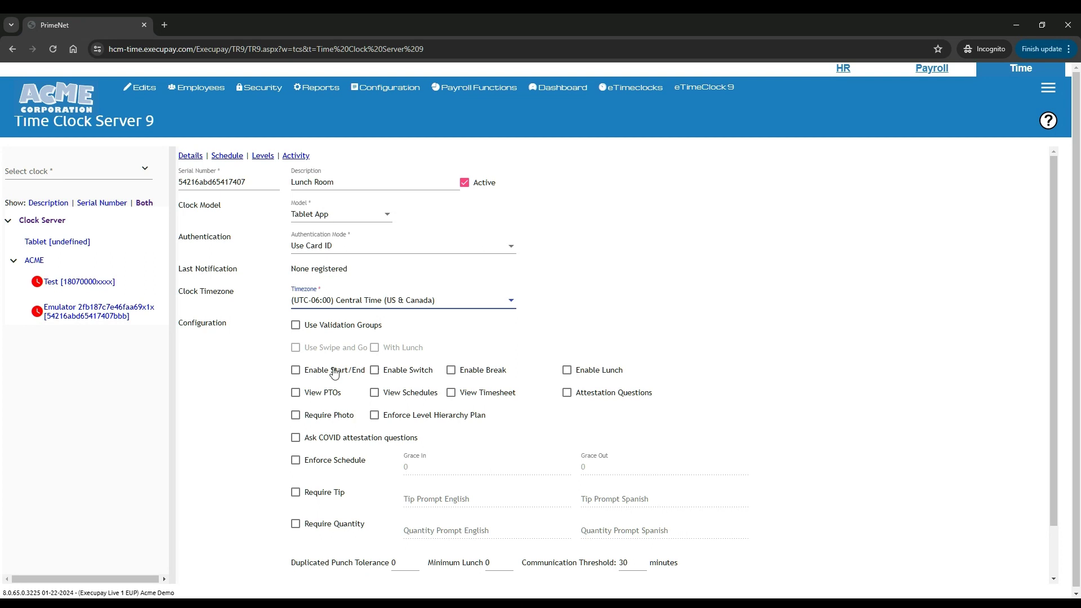
Tick Enable Start/End and Enable Lunch in the clock's configuration, leaving Switch off
left_click(295, 373)
left_click_drag(432, 372, 386, 380)
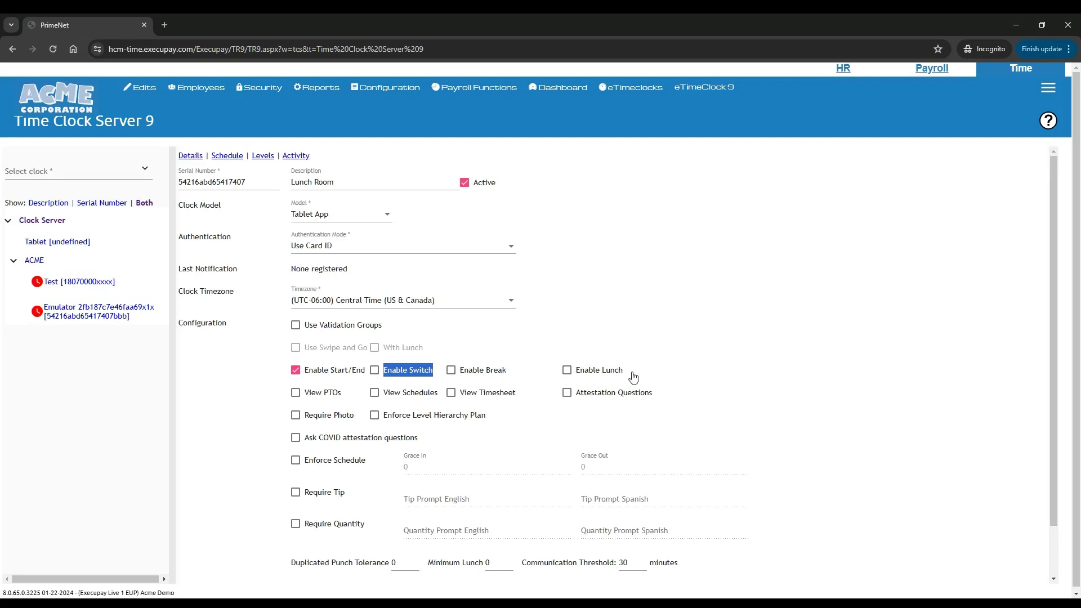
left_click(567, 371)
mouse_move(411, 89)
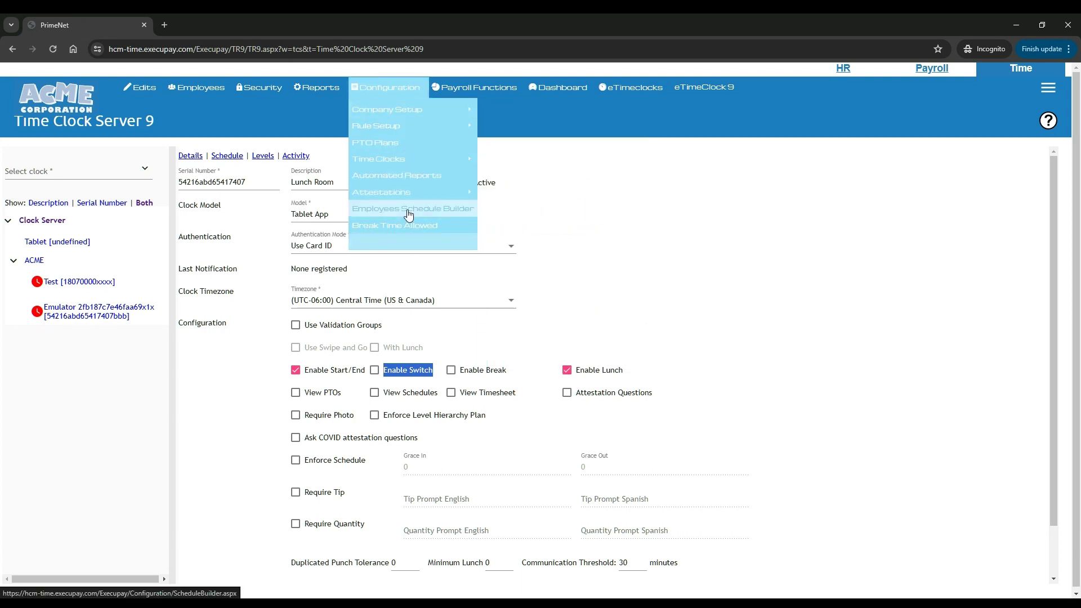
mouse_move(410, 193)
mouse_move(523, 201)
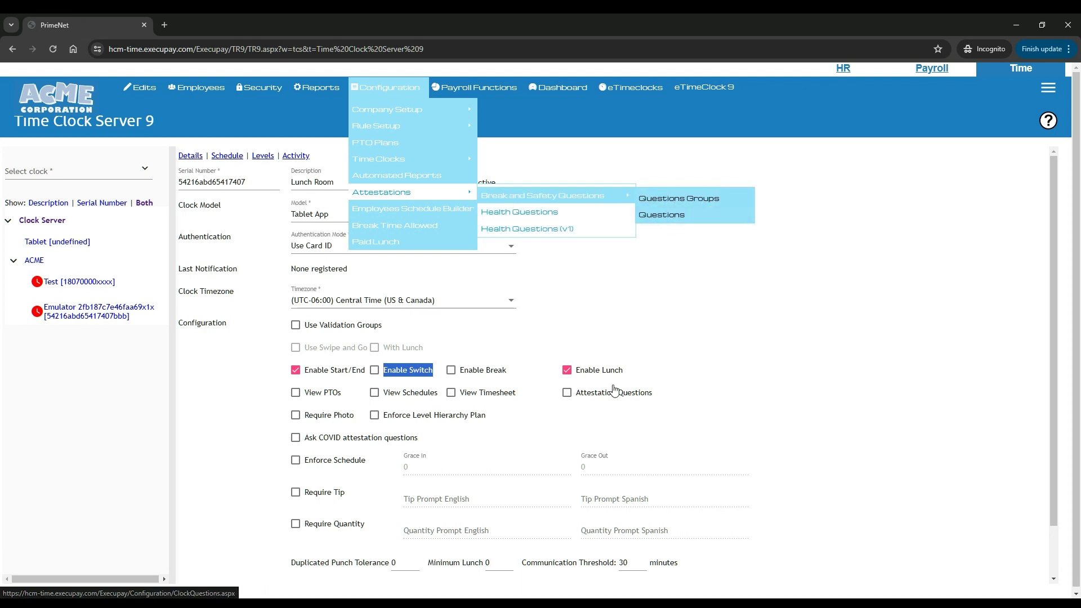
left_click(567, 394)
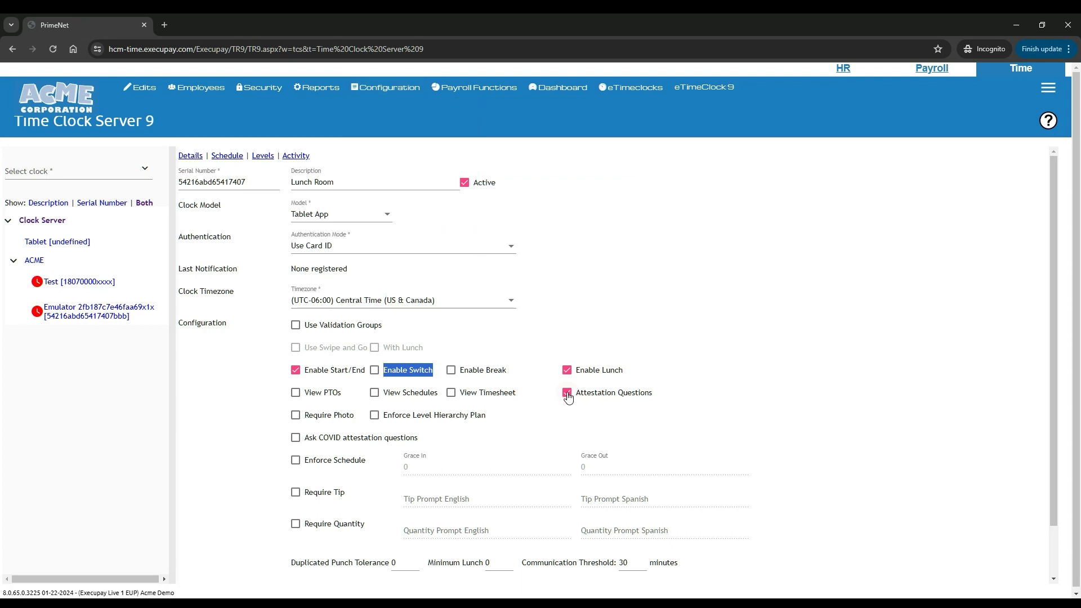
left_click(568, 393)
left_click(295, 416)
left_click(296, 416)
left_click(374, 415)
left_click(374, 415)
left_click(373, 416)
left_click(375, 371)
left_click(374, 370)
left_click(374, 415)
scroll(378, 446, "down", 1)
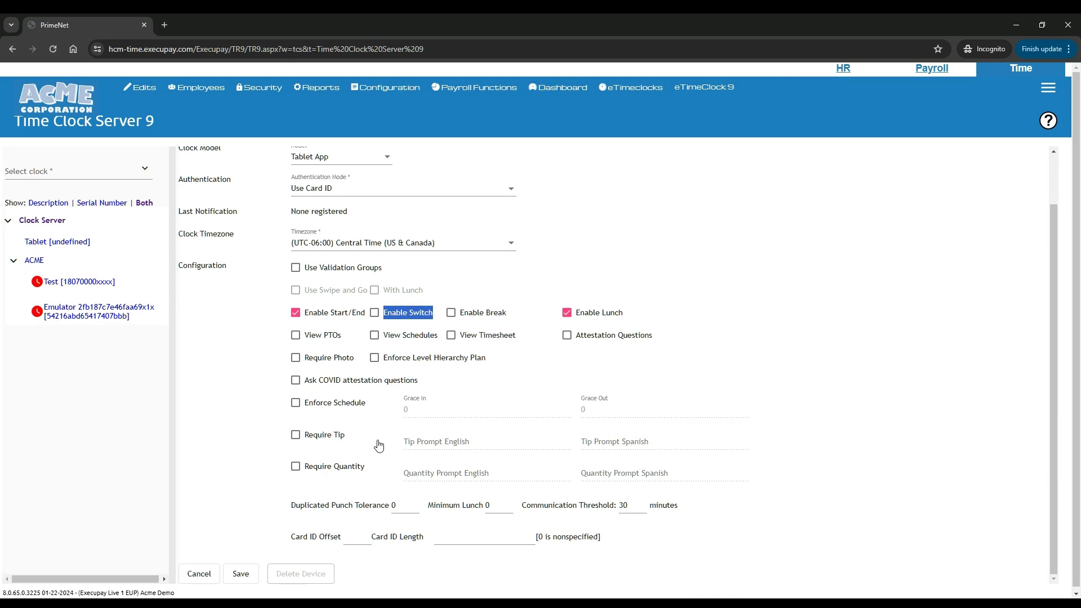
left_click(295, 403)
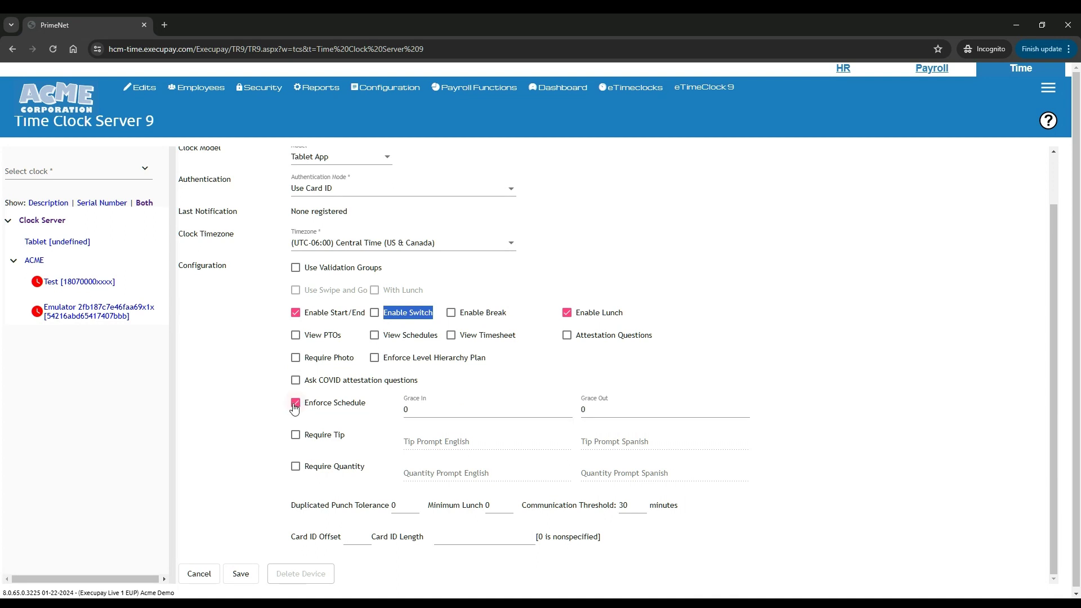
double_click(401, 411)
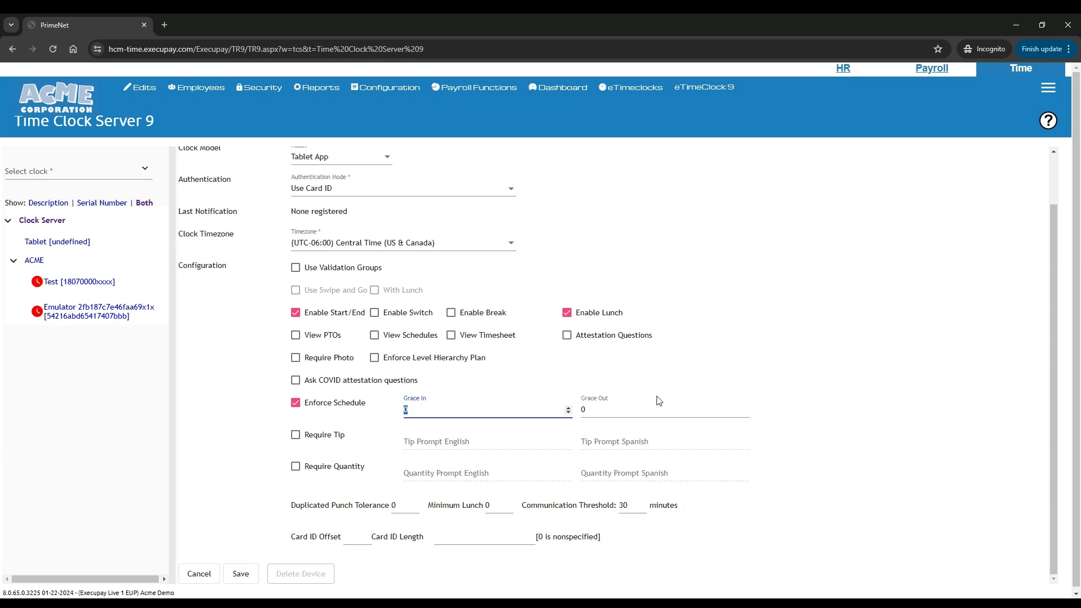
left_click(296, 402)
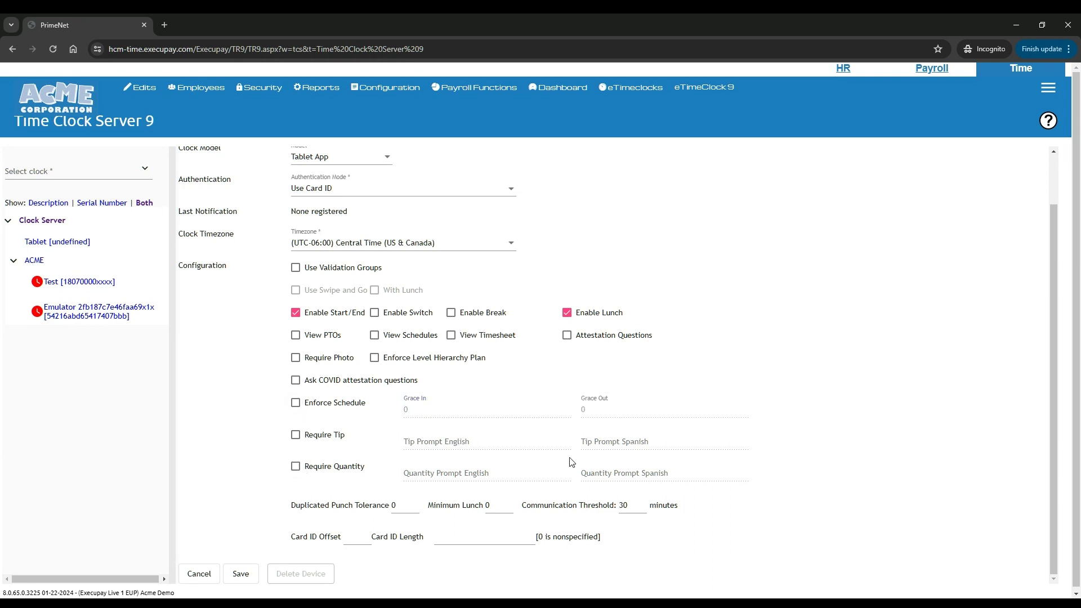
Set the duplicated punch tolerance to 1 and Minimum Lunch to 30
scroll(443, 468, "down", 1)
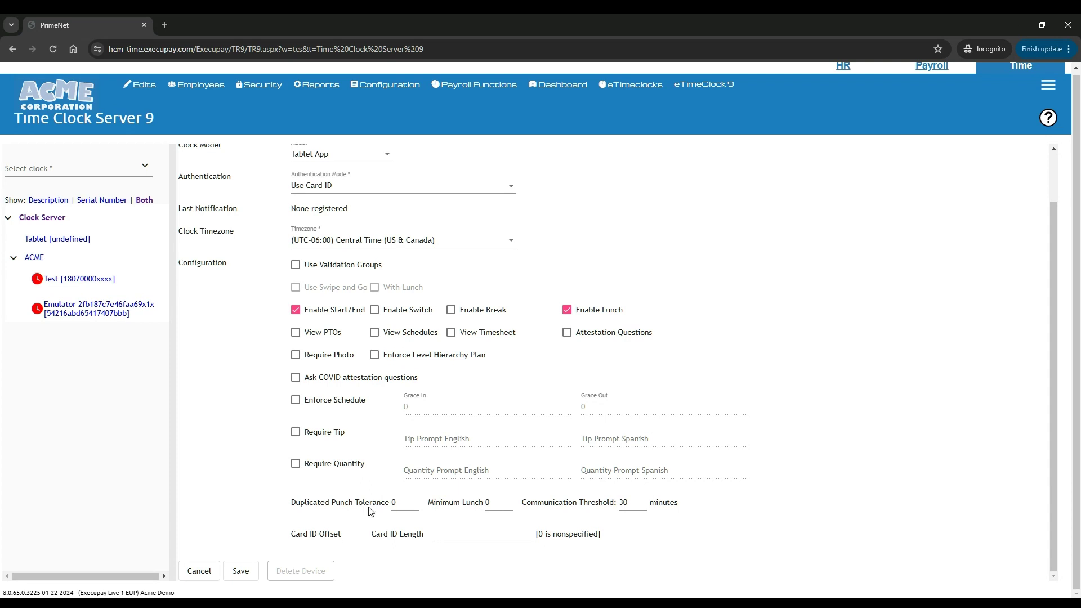
left_click(404, 503)
key("BackSpace")
type("1")
double_click(394, 502)
type("5")
left_click_drag(400, 502, 351, 504)
type("1")
double_click(487, 503)
type("30")
Set Card ID Offset and Card ID Length to 0
left_click(360, 535)
type("0")
left_click(532, 539)
Enable View Timesheet, save the Lunch Room clock, and confirm the success alert
scroll(354, 515, "up", 2)
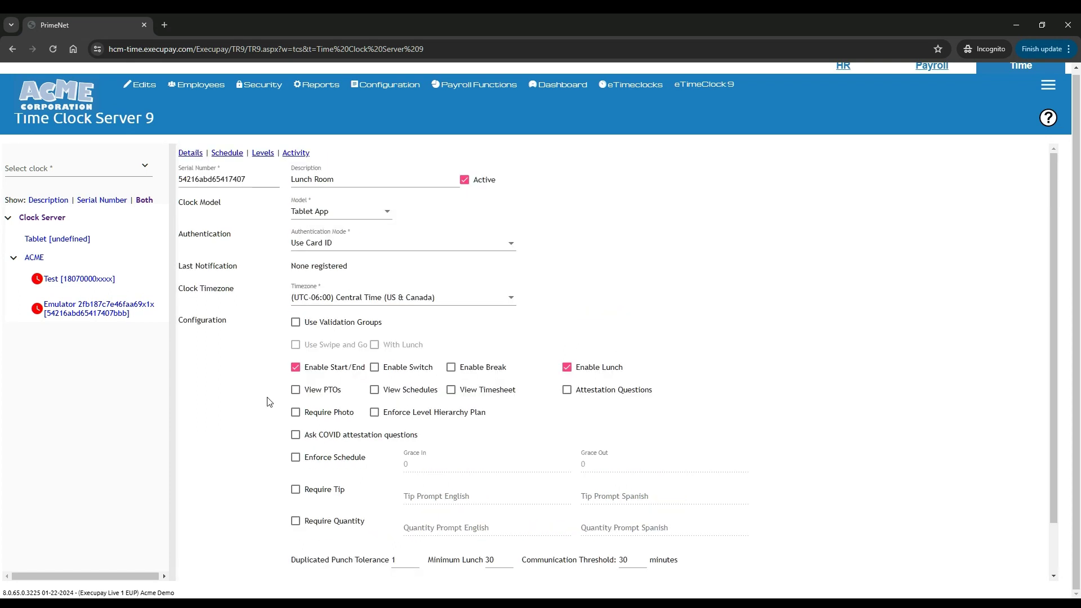
left_click(451, 389)
scroll(246, 473, "down", 2)
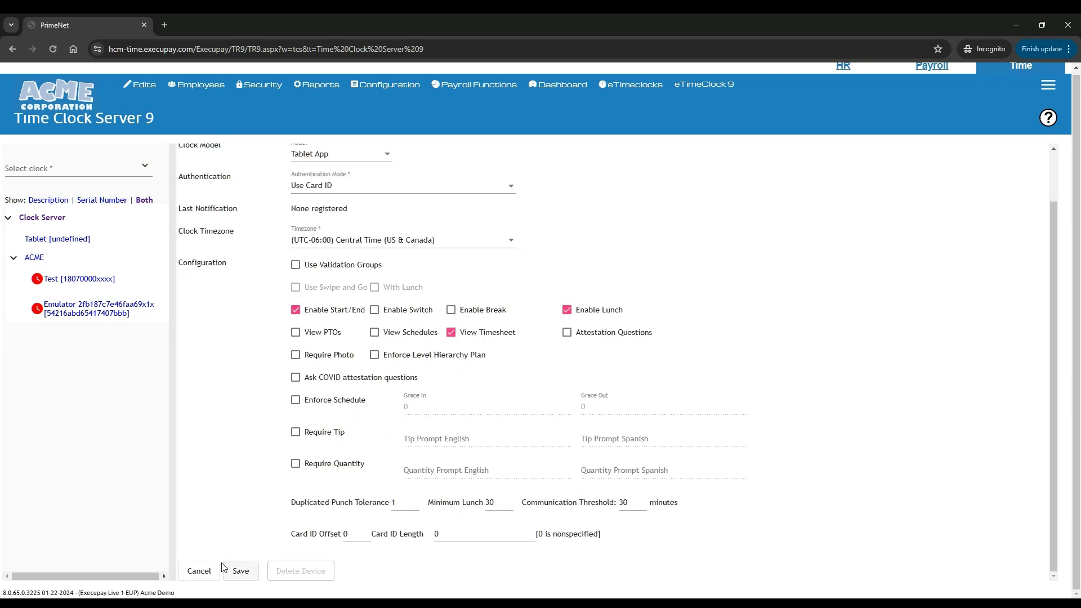
left_click(241, 572)
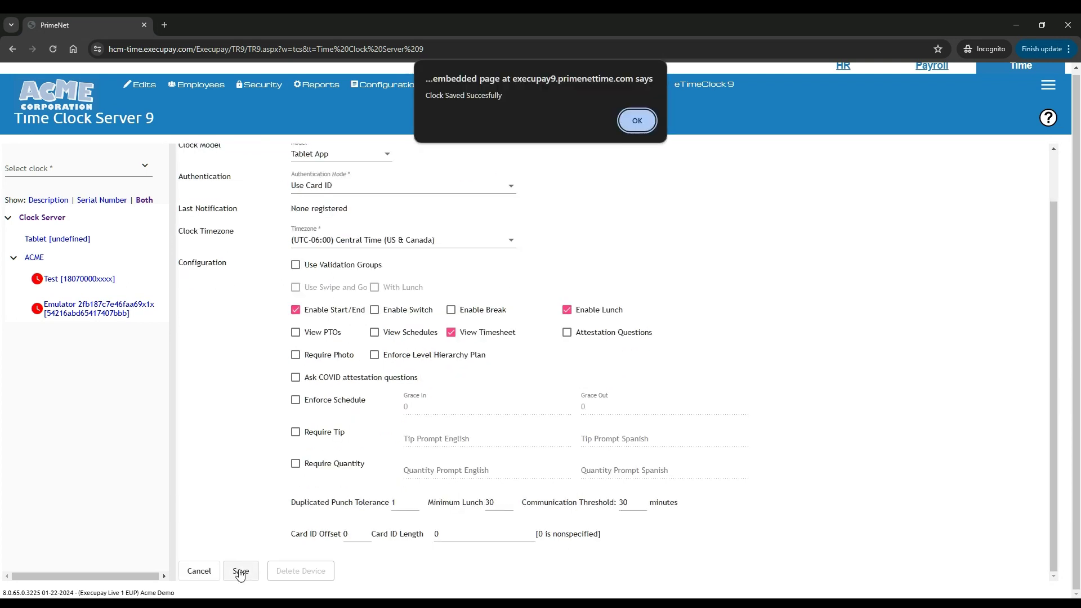
left_click(635, 121)
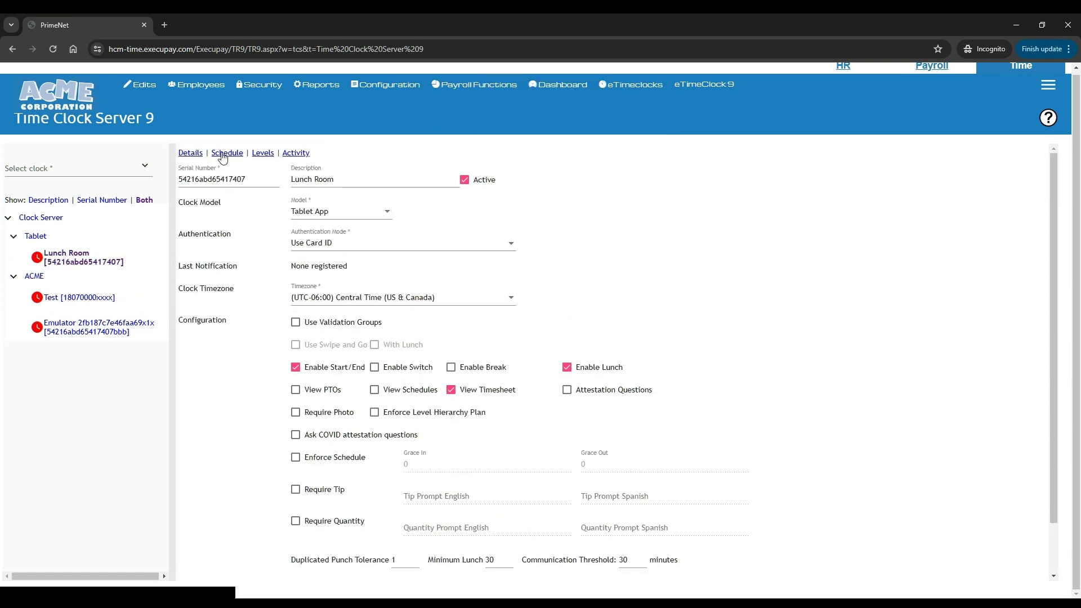
Add an active, immediate Send Clock Setup schedule event with regular interval 0 and save it
left_click(223, 154)
left_click(1024, 178)
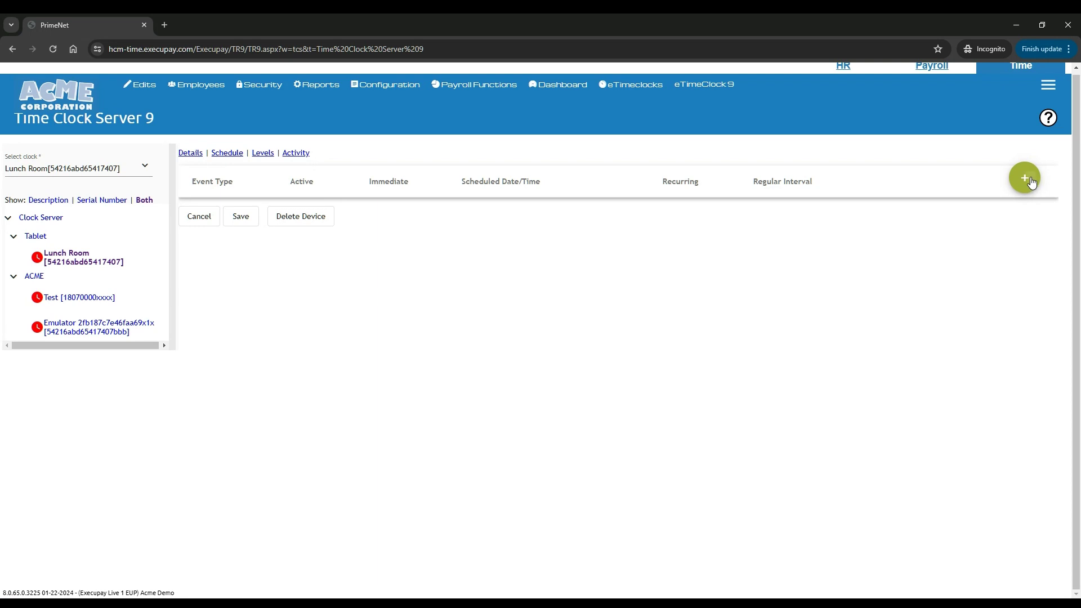
left_click(470, 319)
left_click(430, 312)
left_click(378, 376)
left_click(379, 389)
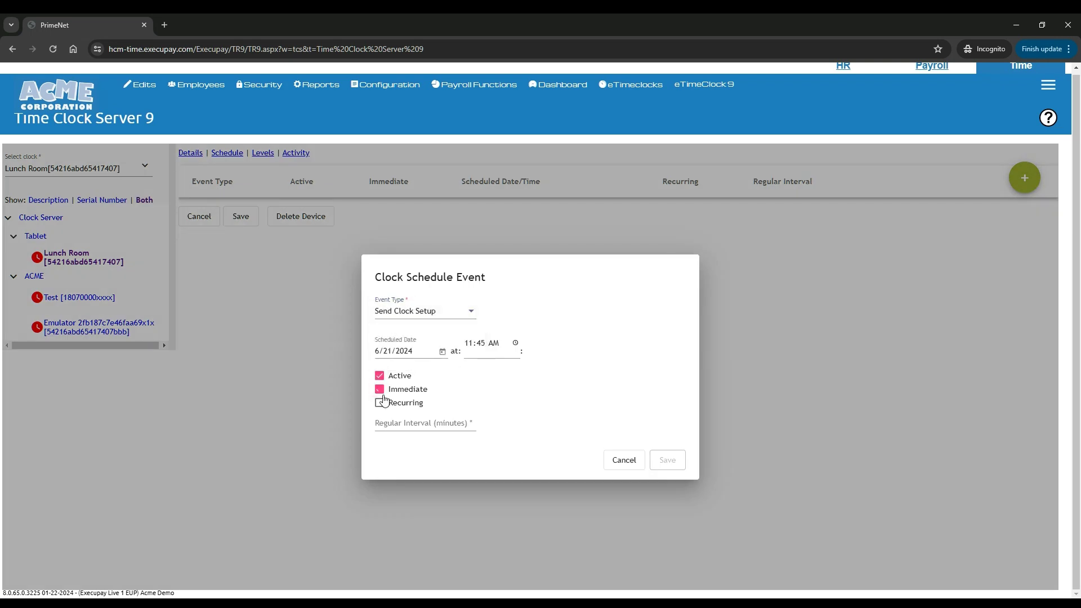
left_click(471, 421)
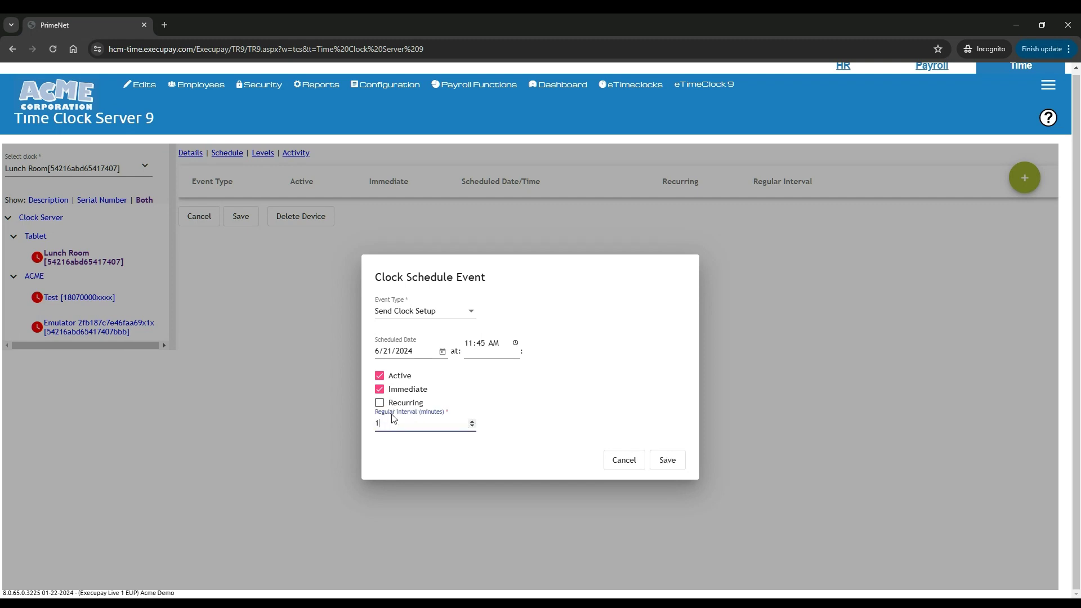
left_click(472, 427)
left_click(667, 460)
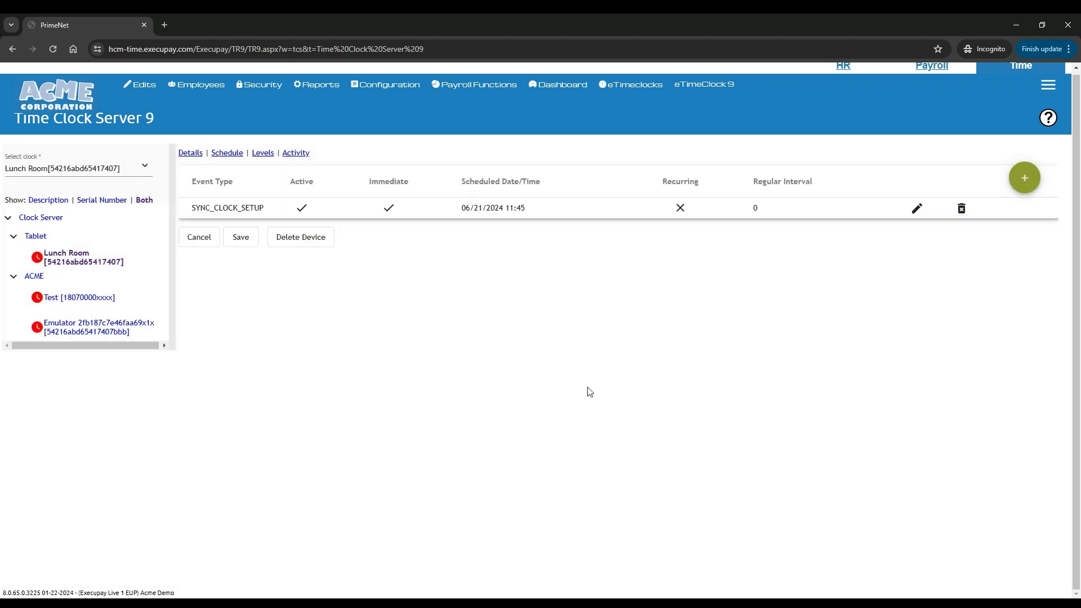
Add a Synchronize Templates schedule event marked Active, Immediate and Recurring
left_click(1024, 178)
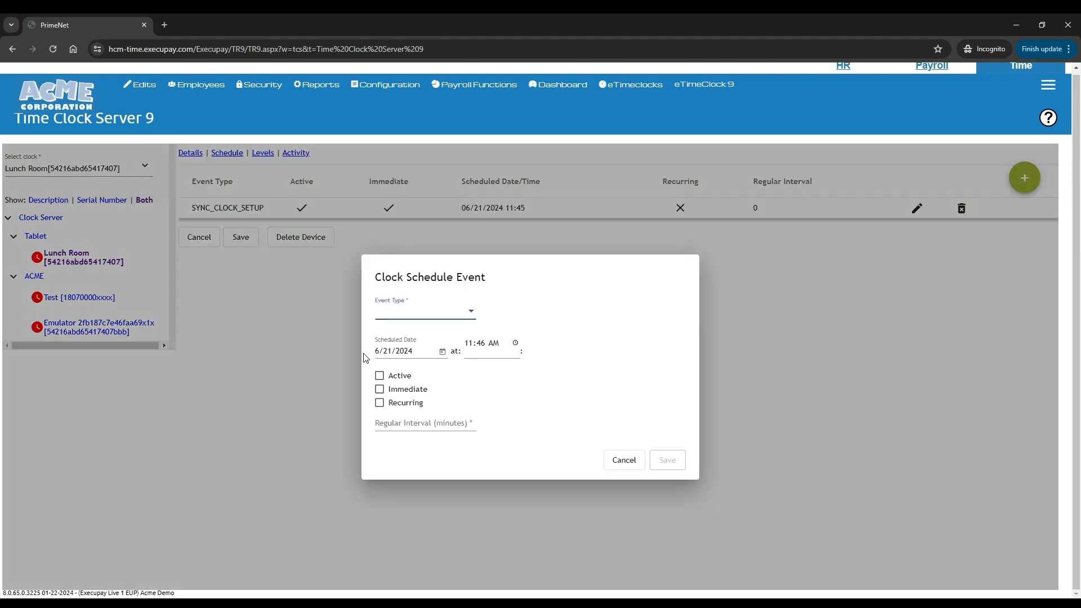
left_click(465, 311)
left_click(408, 336)
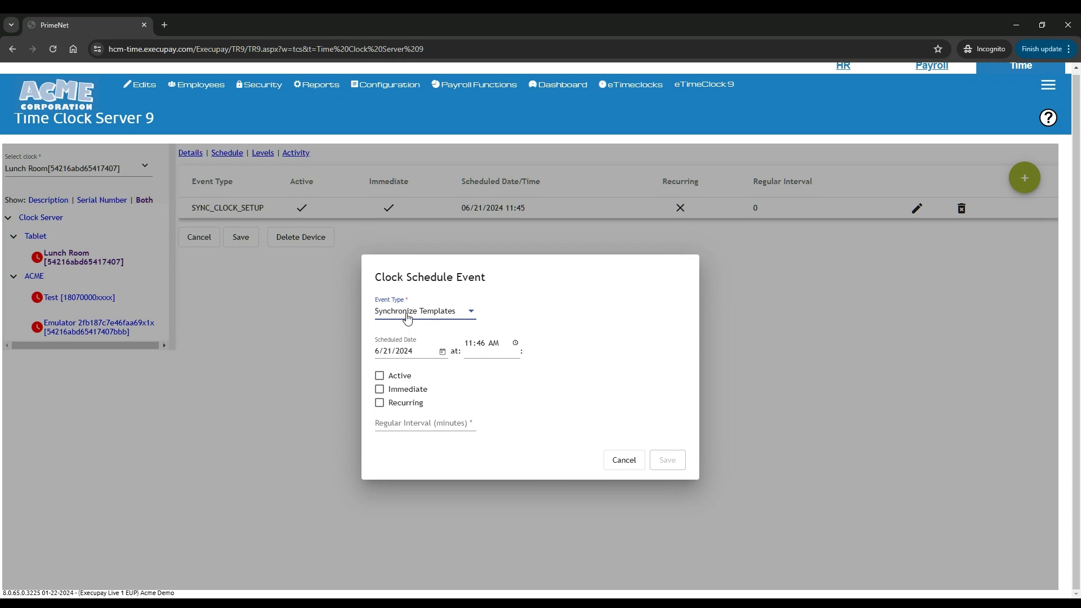
mouse_move(201, 85)
left_click(379, 376)
left_click(379, 389)
left_click(379, 403)
Set the event's regular interval to 1440 minutes and its time to 05:46 AM
left_click(390, 422)
type("120")
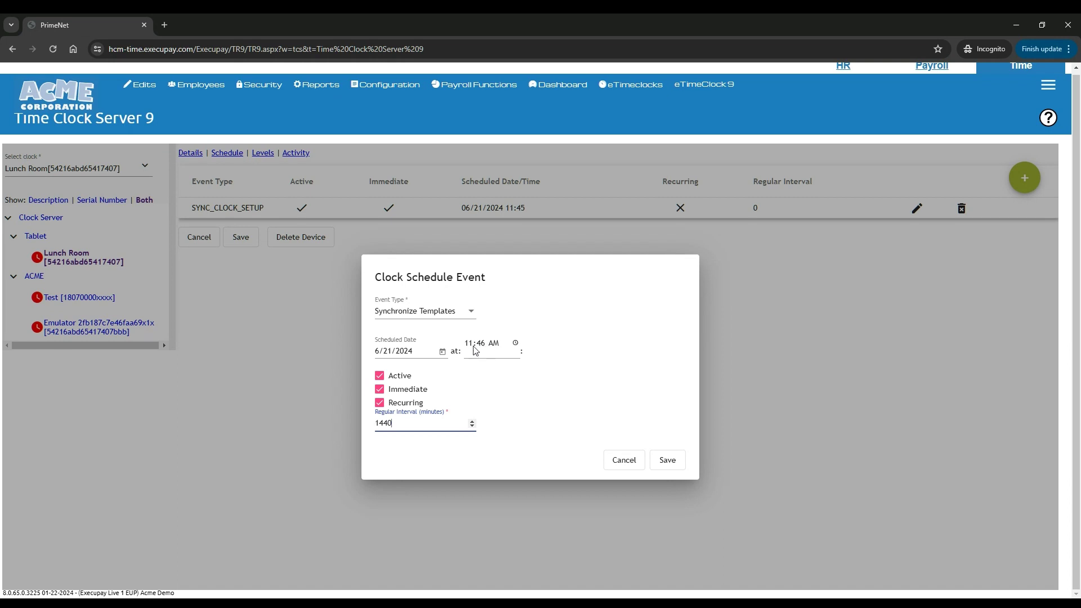
left_click(470, 347)
type("09")
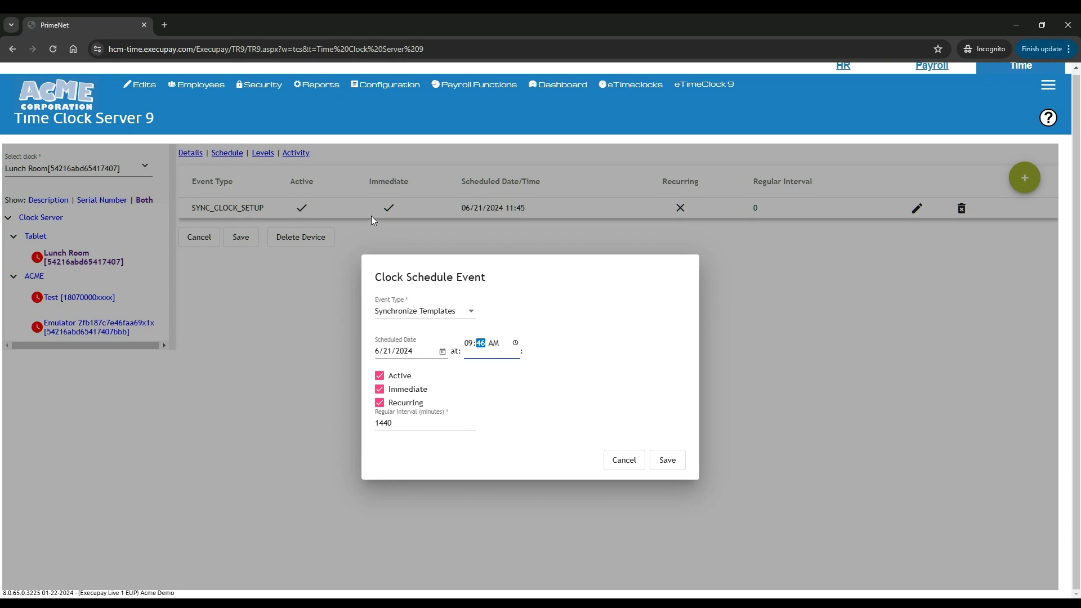
left_click(469, 345)
type("05")
left_click(574, 393)
Save the Synchronize Templates event and start a new Send Level Codes event
left_click(672, 459)
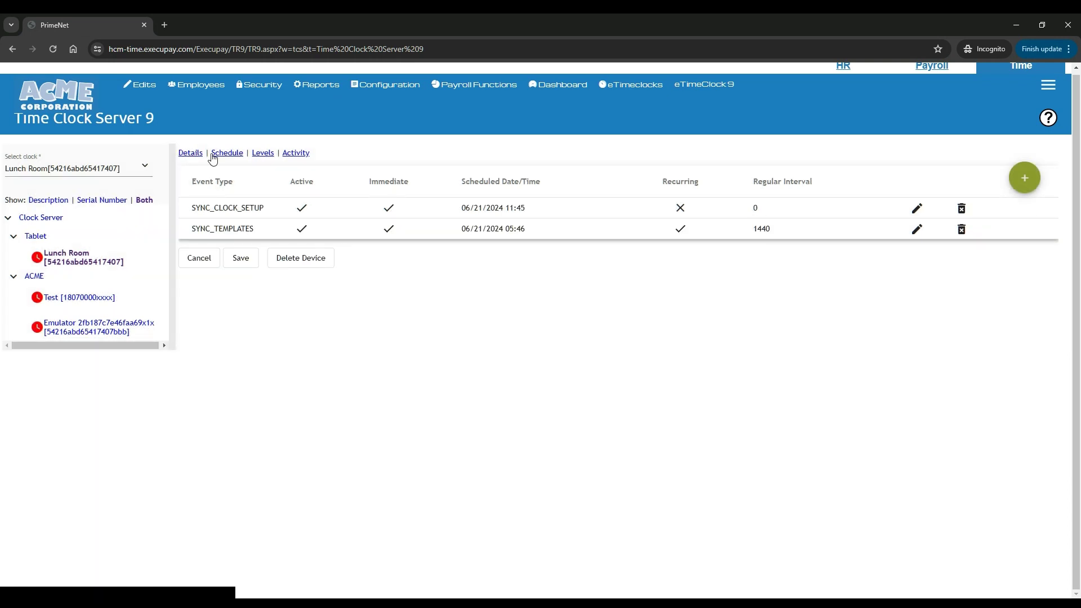
left_click(1023, 178)
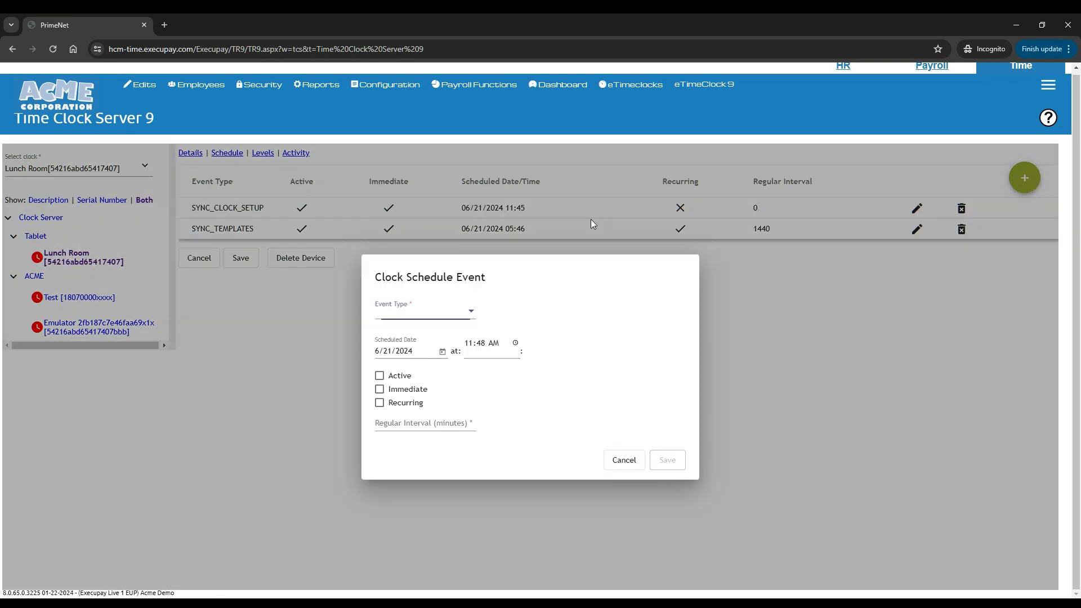
left_click(467, 311)
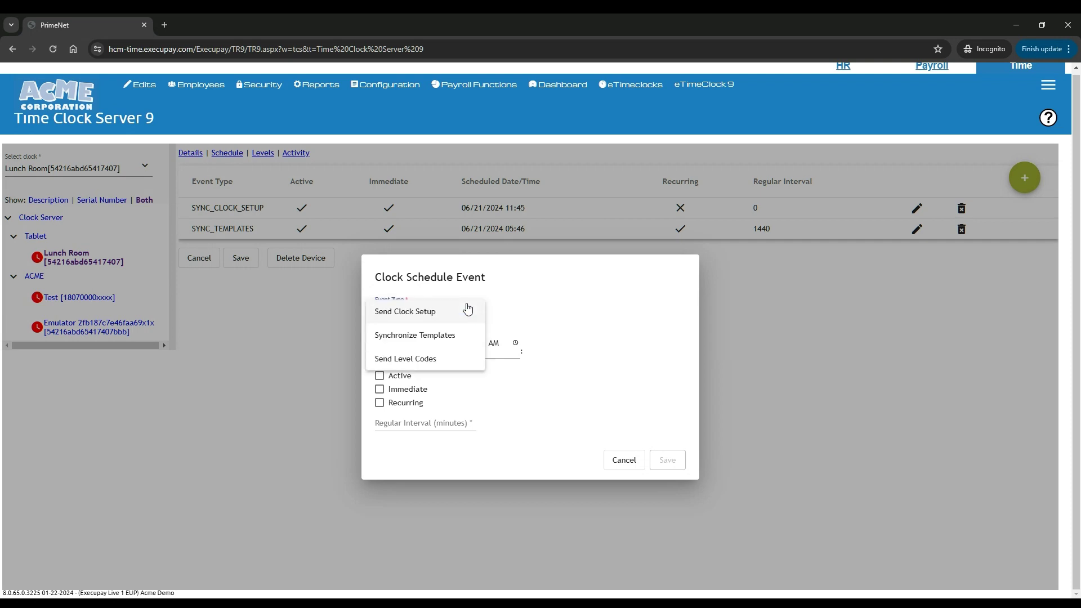
left_click(400, 359)
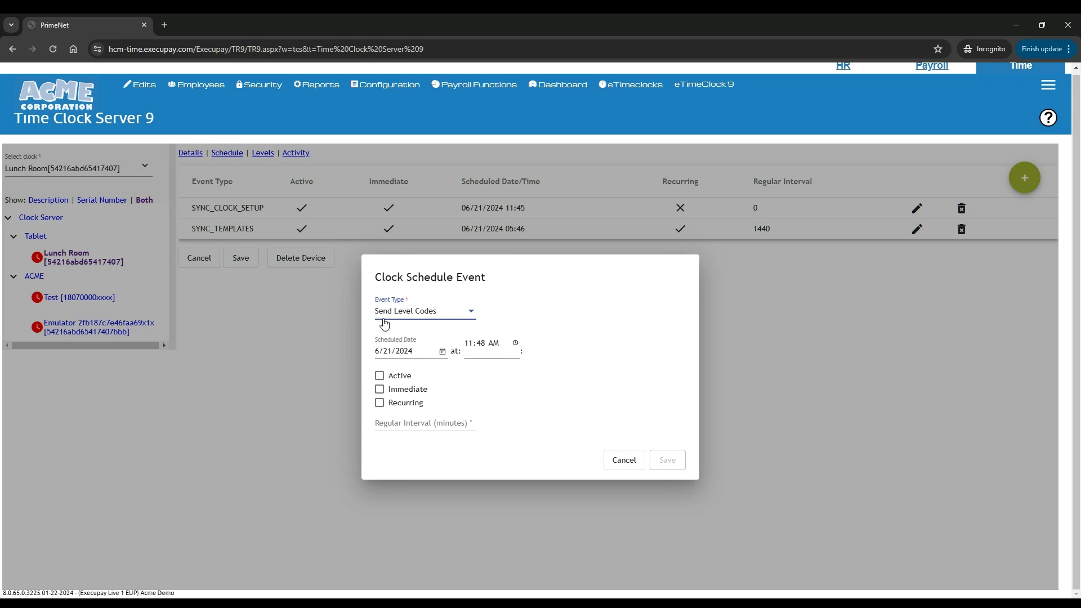
Make Send Level Codes active, immediate and recurring every 1440 minutes, then save it and the clock
left_click(379, 379)
left_click(380, 389)
left_click(401, 421)
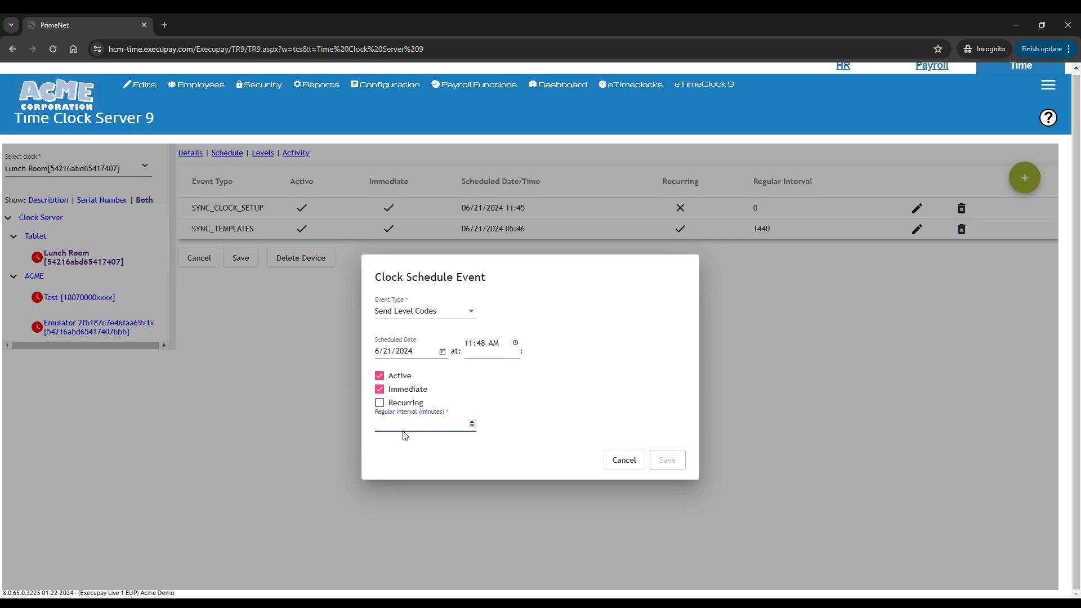
type("1440")
left_click(380, 403)
left_click(674, 460)
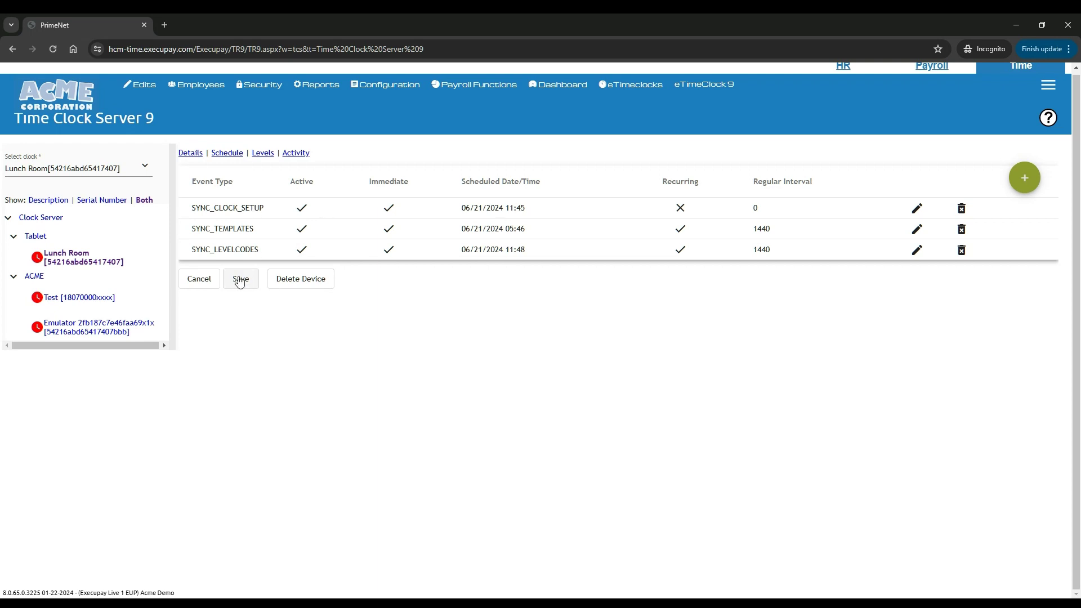
left_click(239, 284)
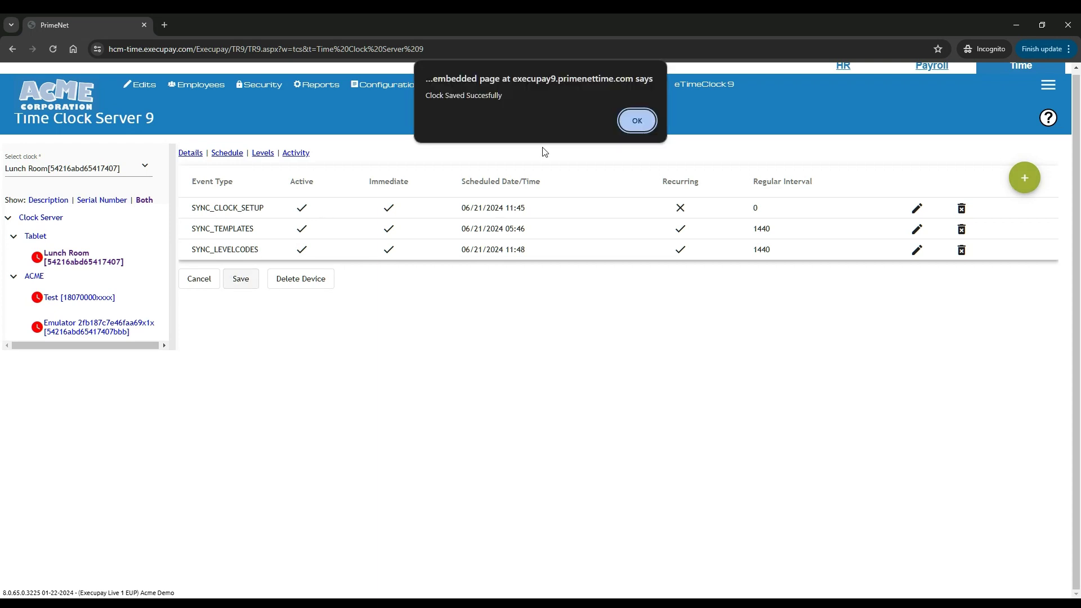
left_click(634, 120)
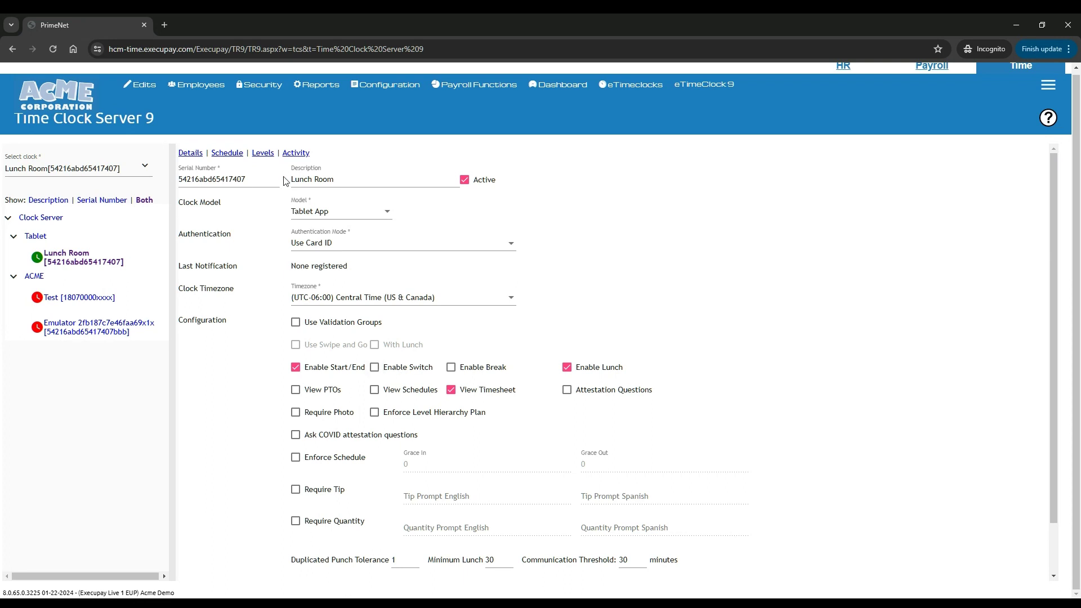
Show the clock's levels and try marking Job1 required, keeping default code (none)
left_click(262, 153)
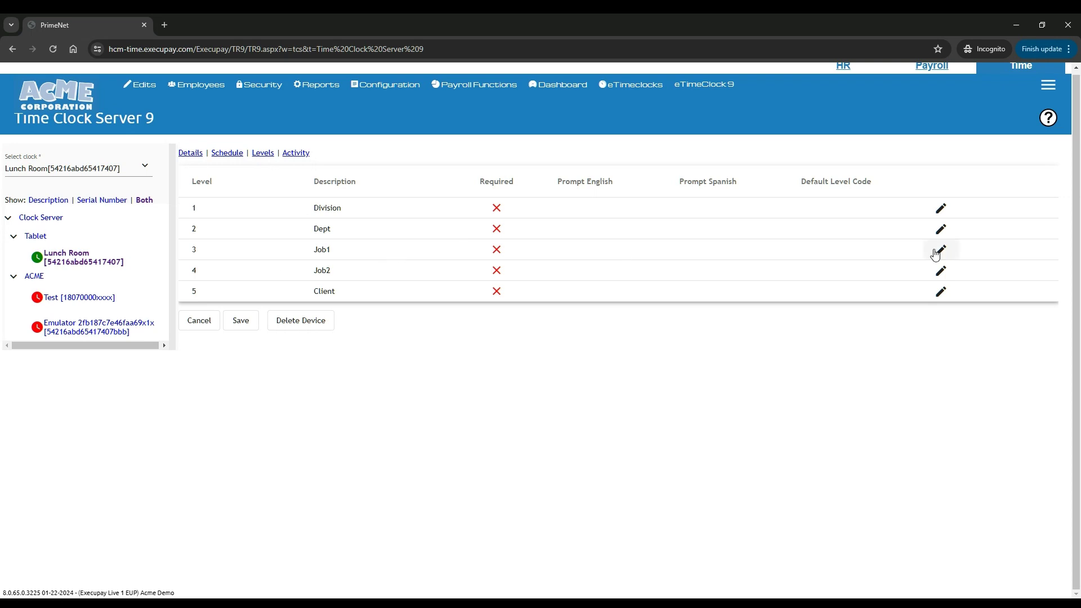
left_click(941, 252)
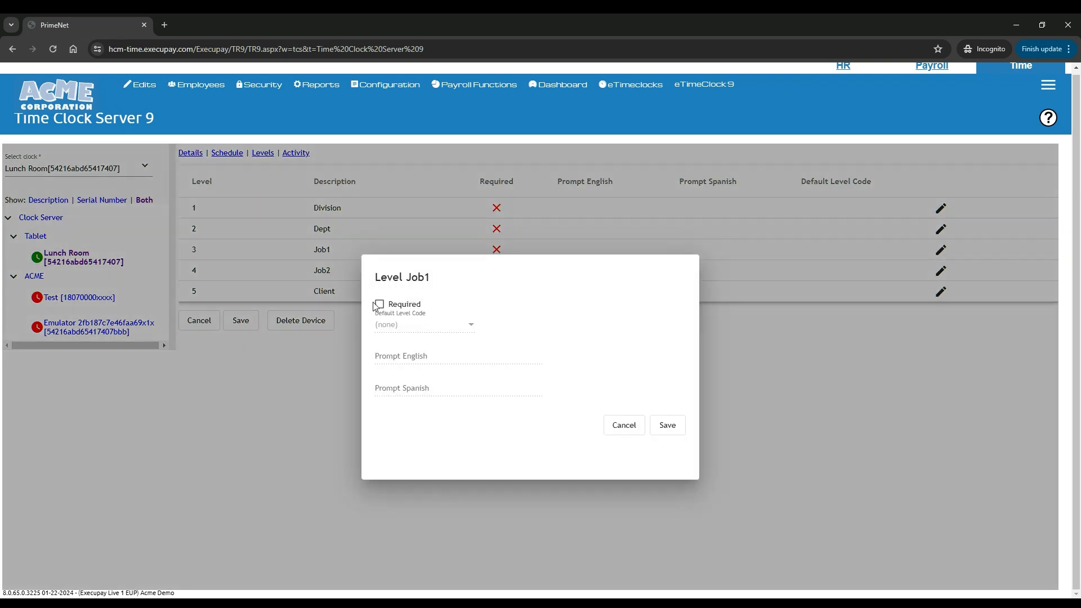
left_click(378, 306)
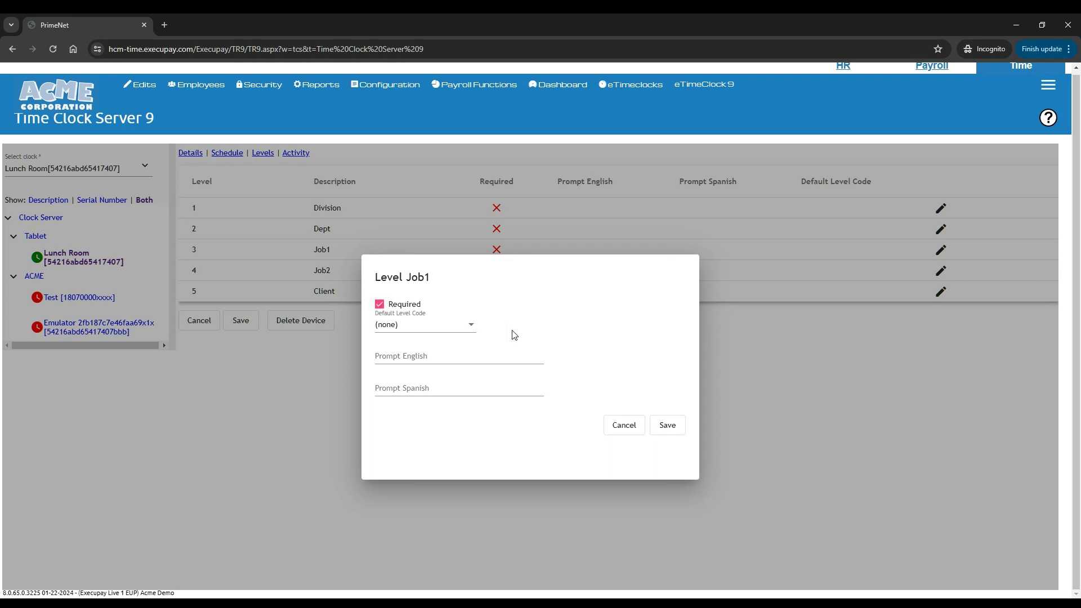
left_click(463, 328)
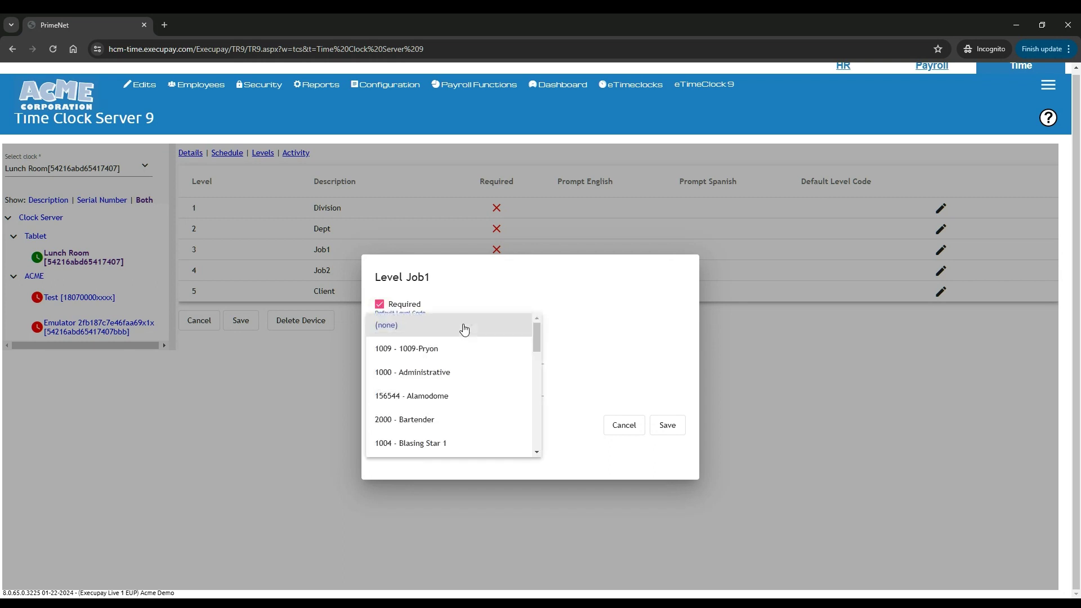
left_click(372, 325)
Type trial prompts such as 'Enter Deparment' for Job1, then cancel to discard the edits
left_click(389, 356)
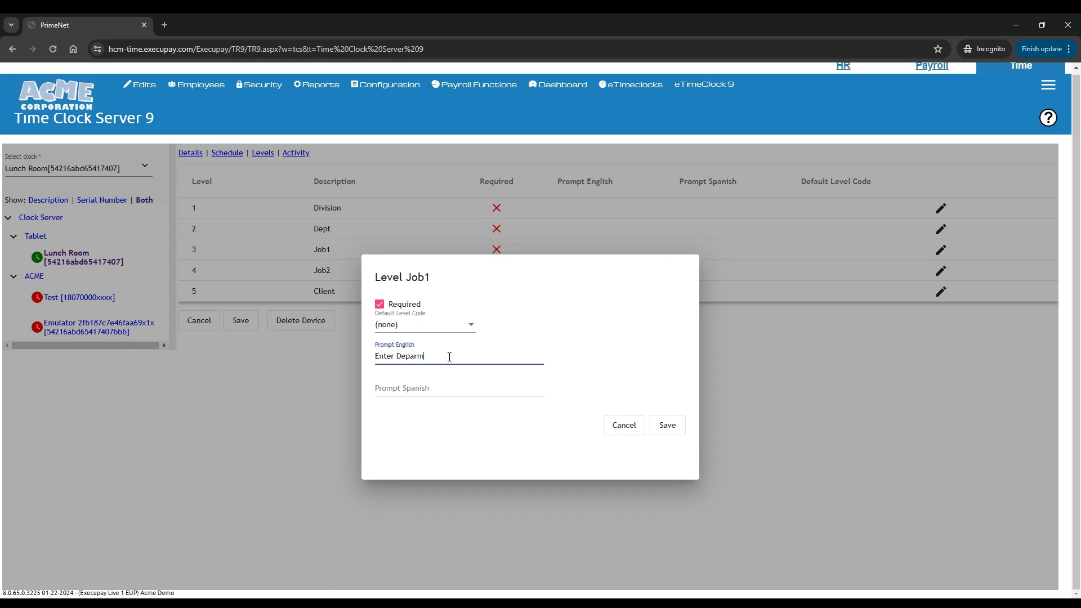
type("Enter Deparment")
key("Tab")
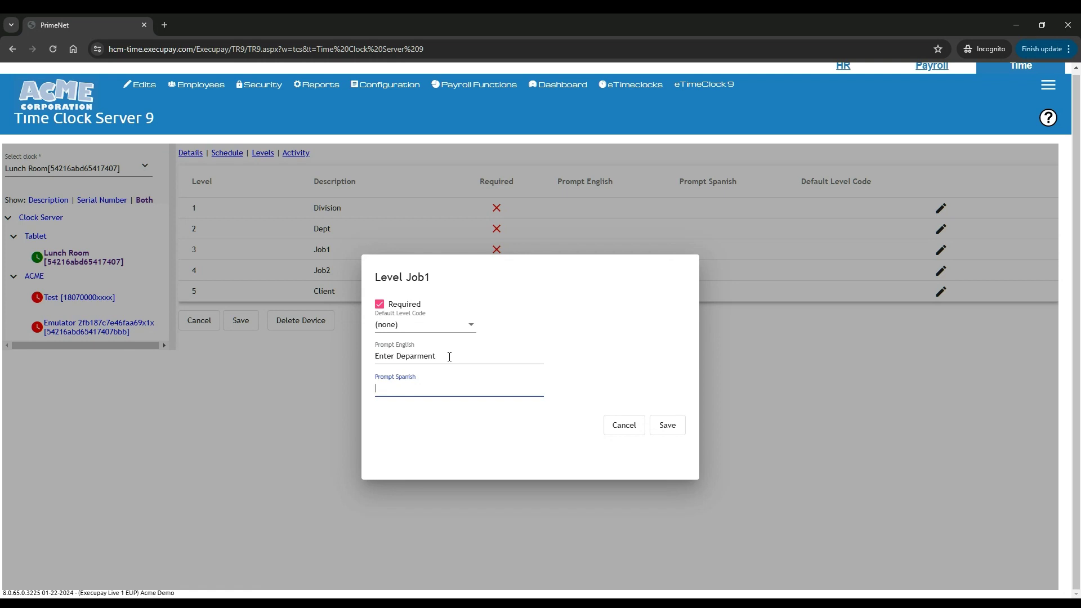
type("dsjfgkas;dhg")
left_click(407, 388)
key("BackSpace")
left_click(622, 425)
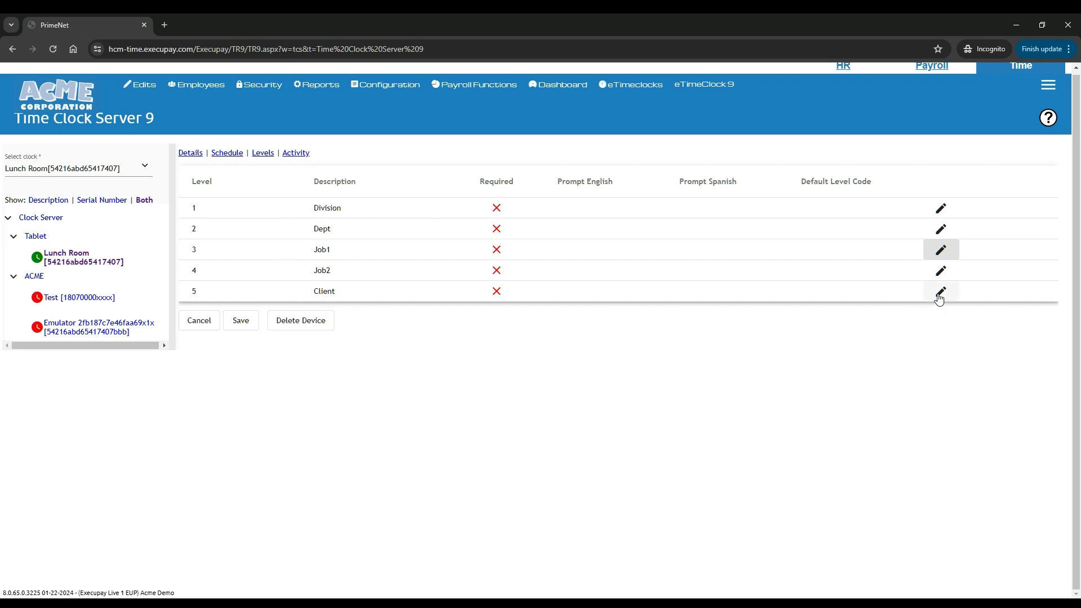
Mark the Client level required with a default level code, save it, and save the clock
left_click(940, 298)
left_click(380, 305)
left_click(457, 325)
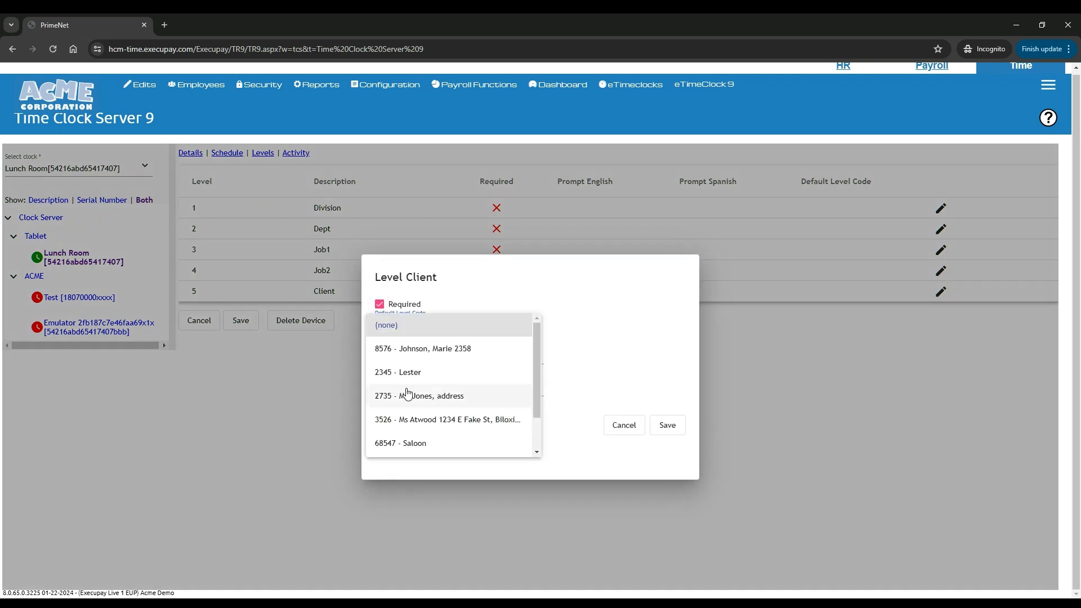
left_click(427, 400)
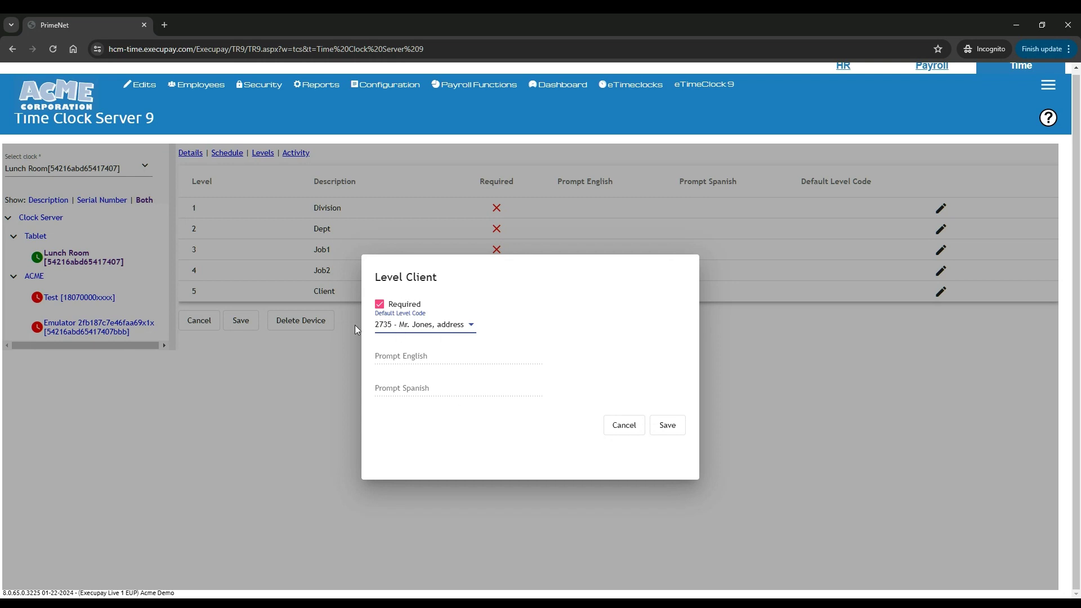
left_click(667, 426)
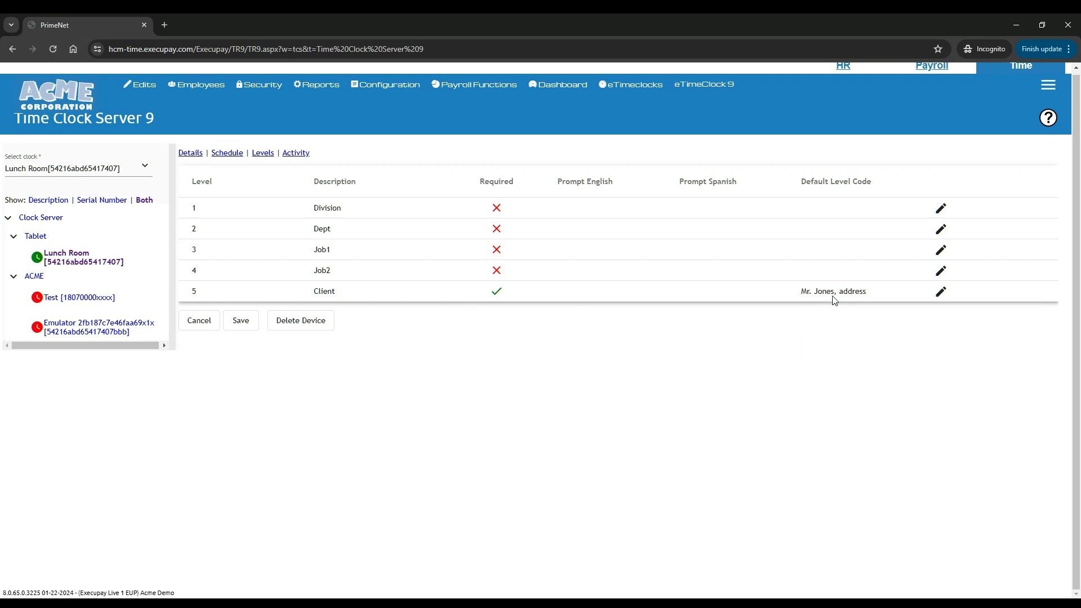
left_click(239, 321)
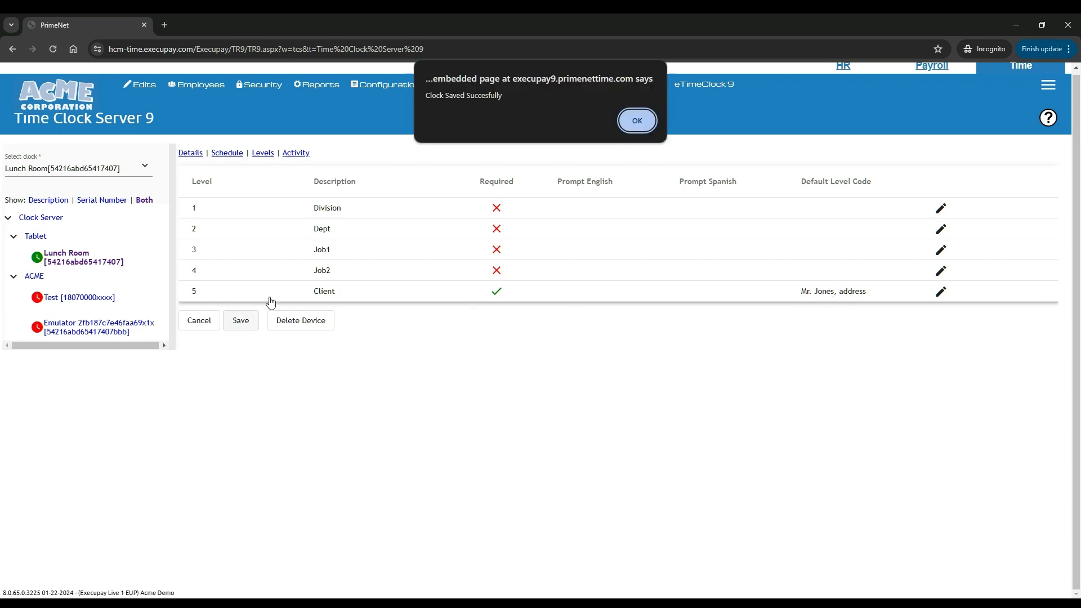
left_click(637, 120)
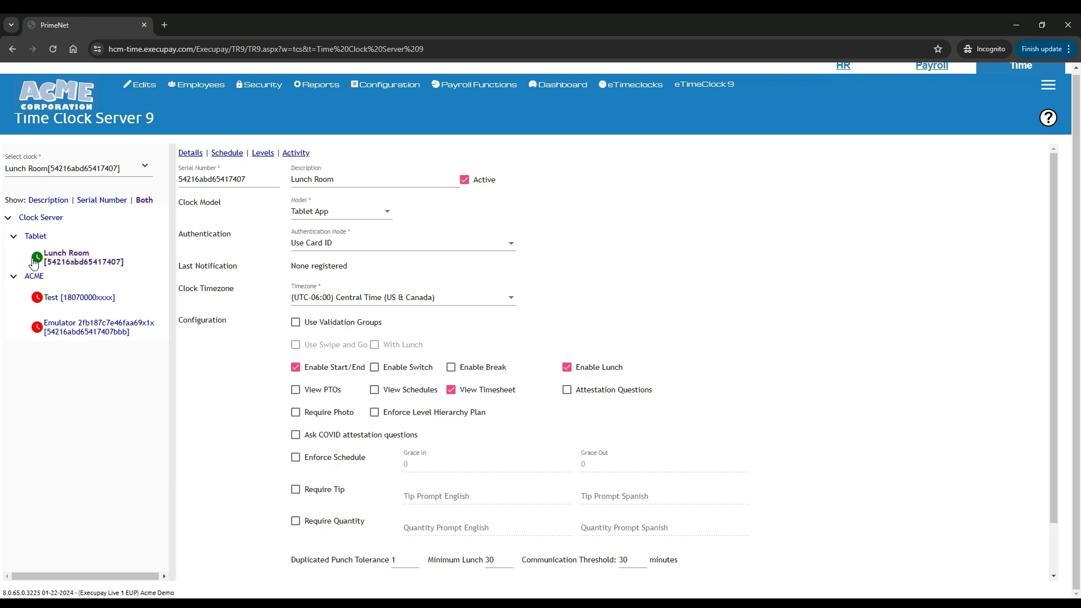
Check the activity log's device retrieval messages, then bring up the clock's sync schedule
left_click(296, 153)
left_click(258, 156)
left_click(289, 154)
left_click_drag(302, 249, 446, 301)
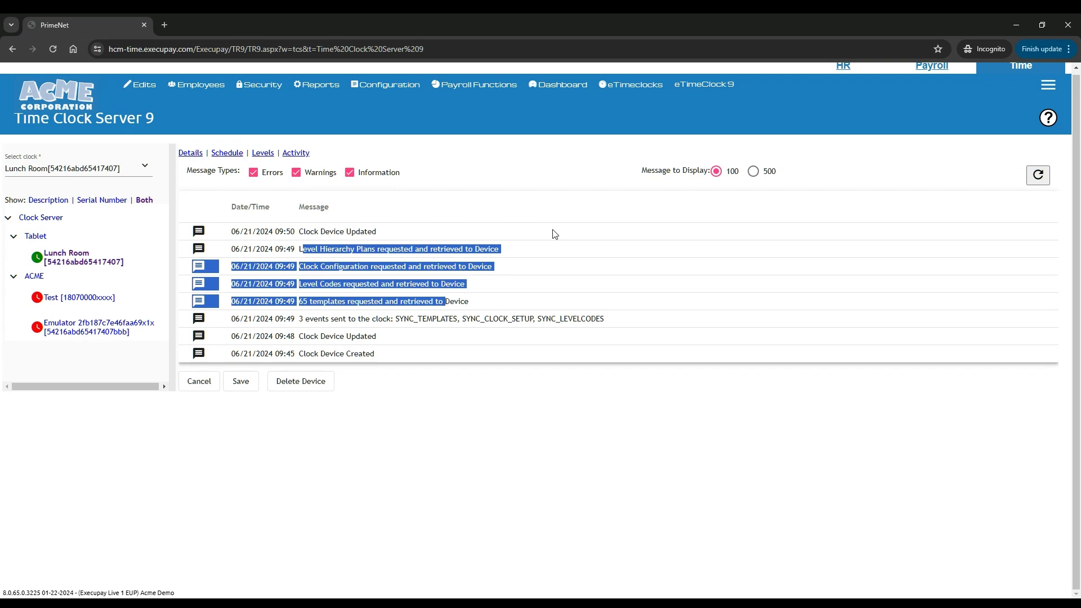
left_click(518, 177)
left_click(225, 155)
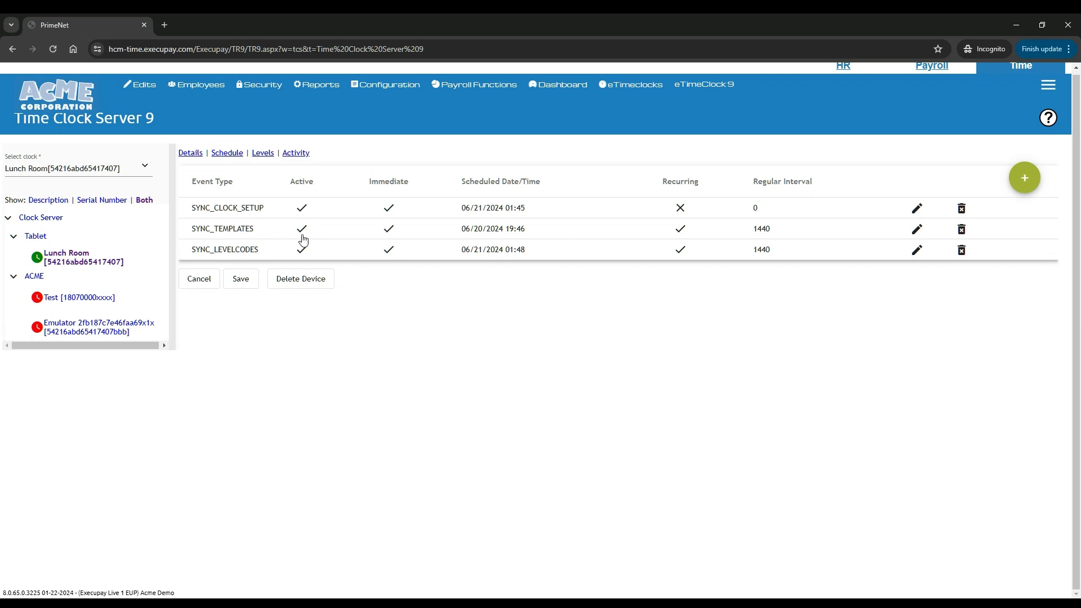
Return to the clock's details and accept the kiosk's server connection settings with OK
left_click(192, 153)
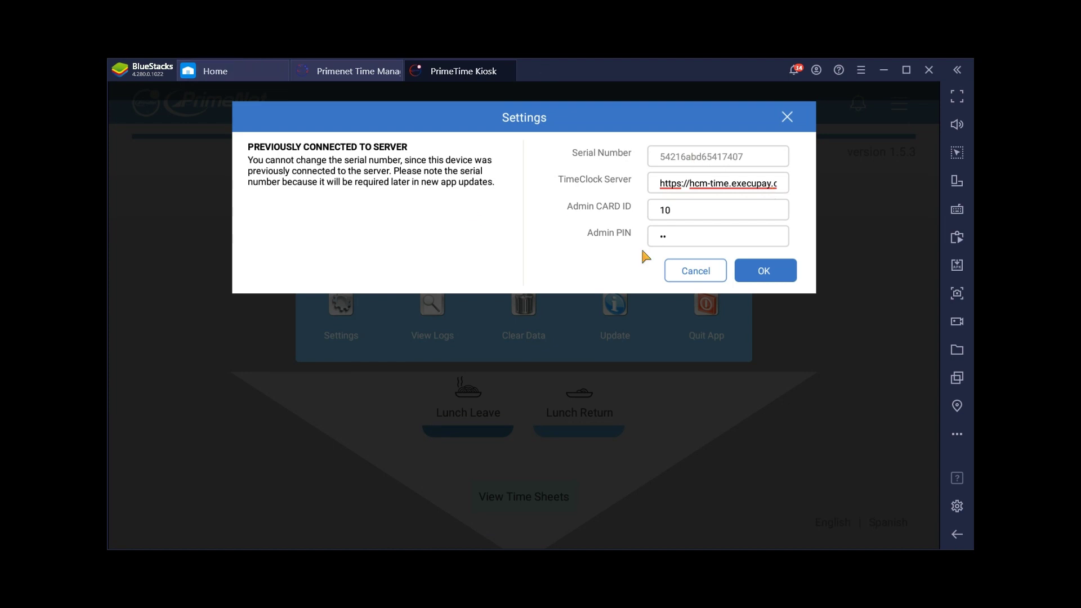
left_click(769, 271)
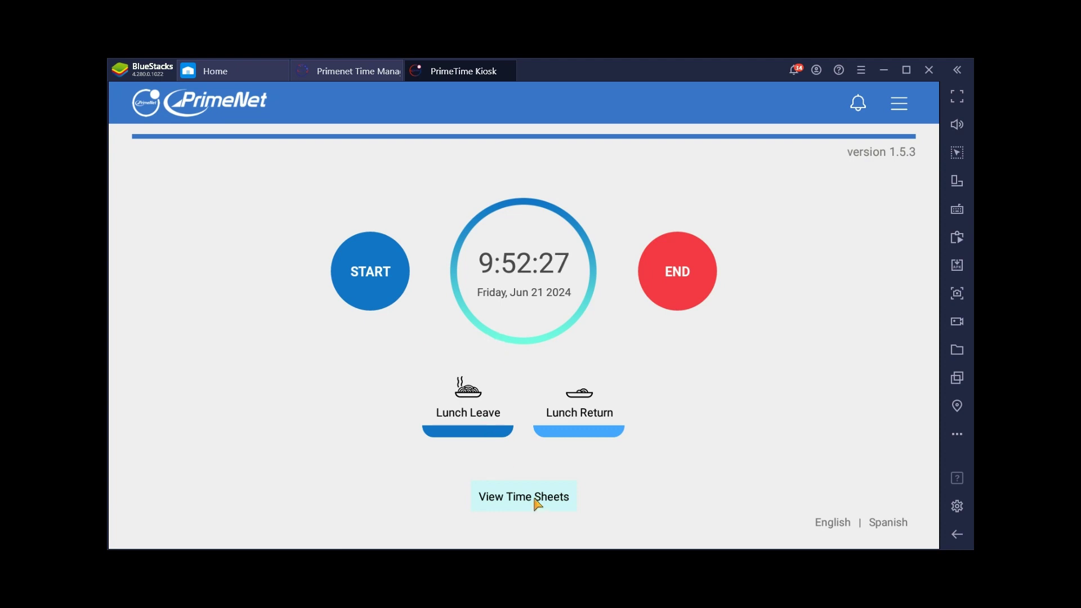
Try a clock-in punch and then a Lunch Leave punch using the employee's badge ID
left_click(378, 290)
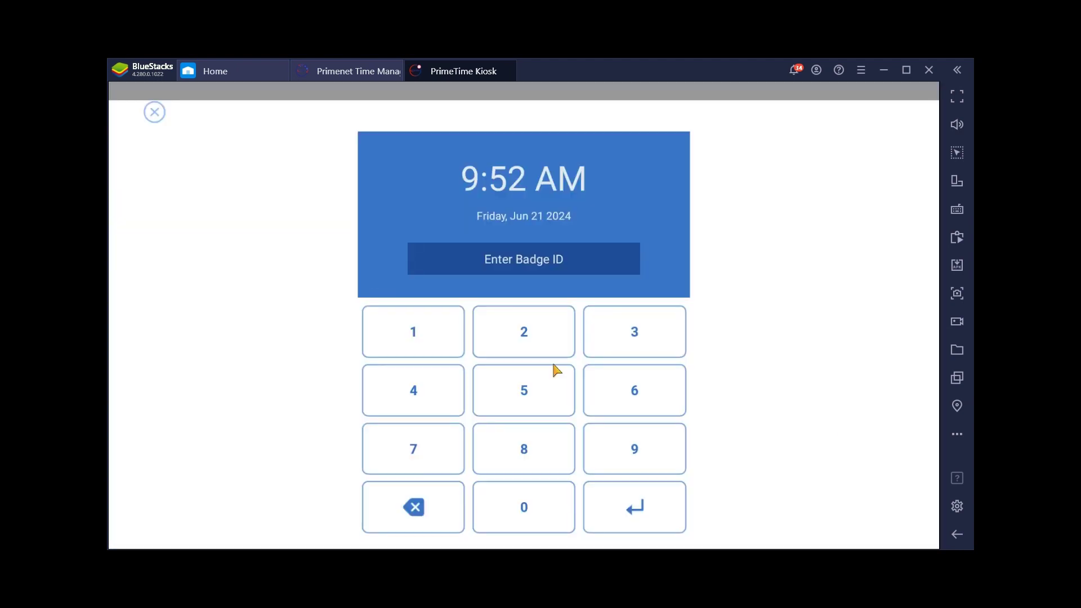
left_click(521, 388)
left_click(427, 335)
left_click(635, 515)
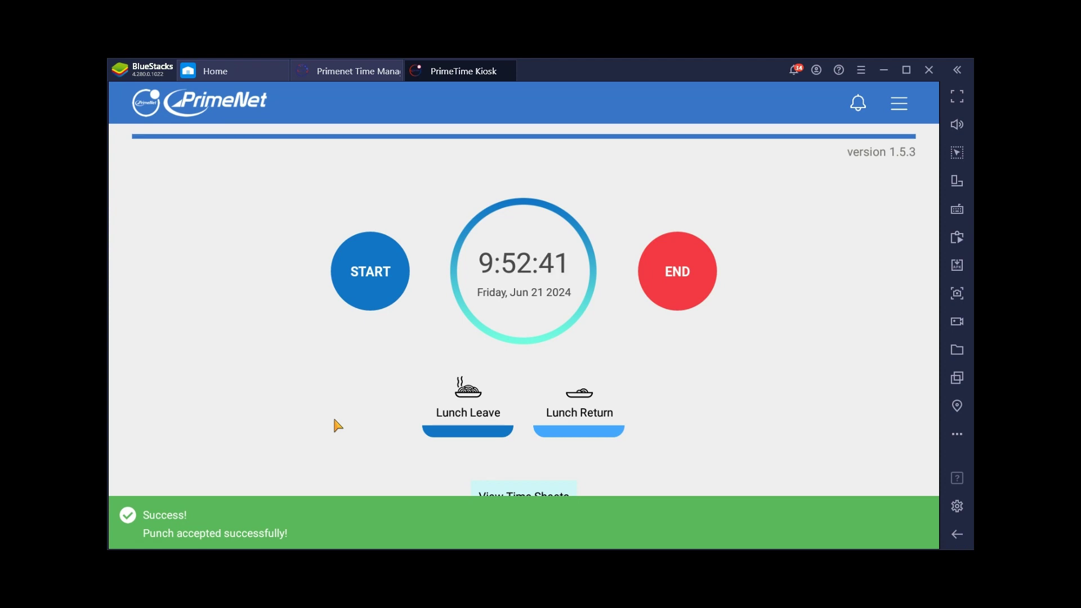
left_click(464, 414)
left_click(515, 404)
left_click(436, 350)
left_click(636, 509)
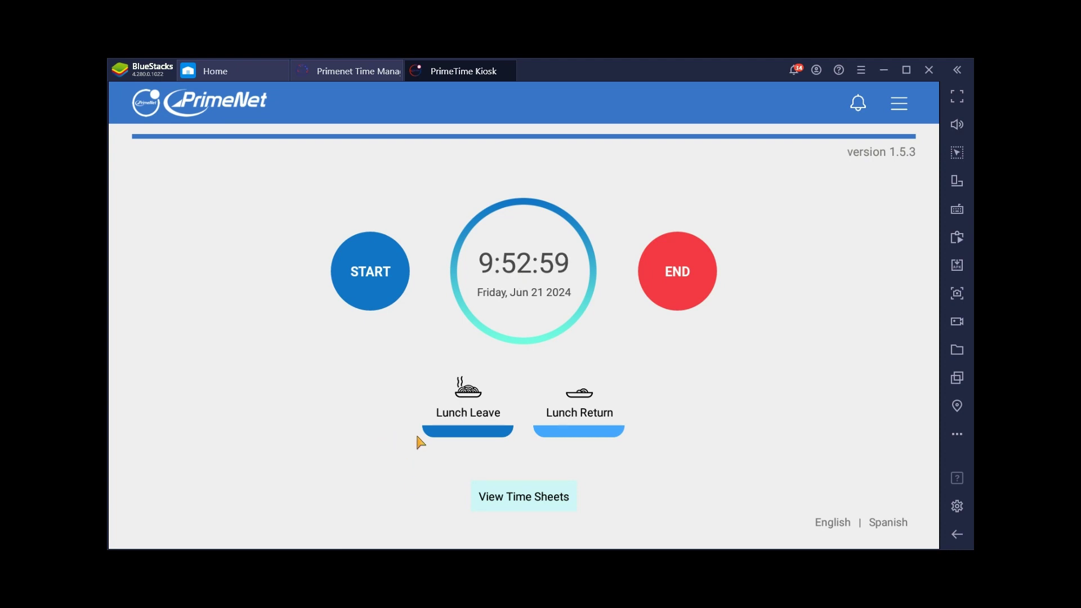
Retry the Lunch Leave punch after the duplicated-punch error until 'Punch accepted' appears
left_click(471, 427)
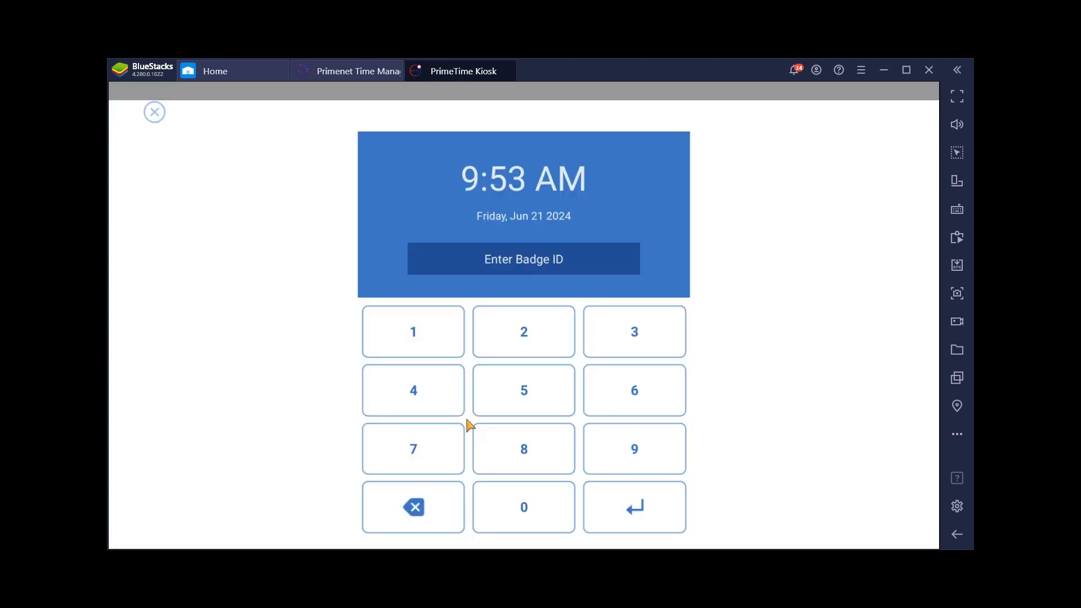
left_click(526, 398)
left_click(451, 345)
left_click(634, 503)
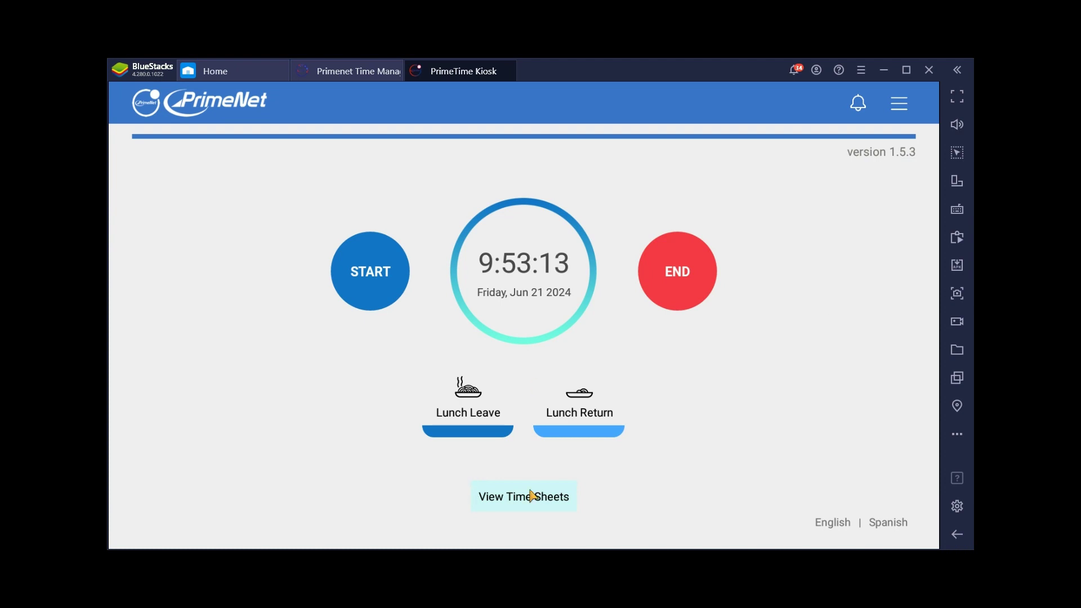
Open View Time Sheets with the badge ID and select pay period 04/28/2024 - 05/04/2024
left_click(515, 504)
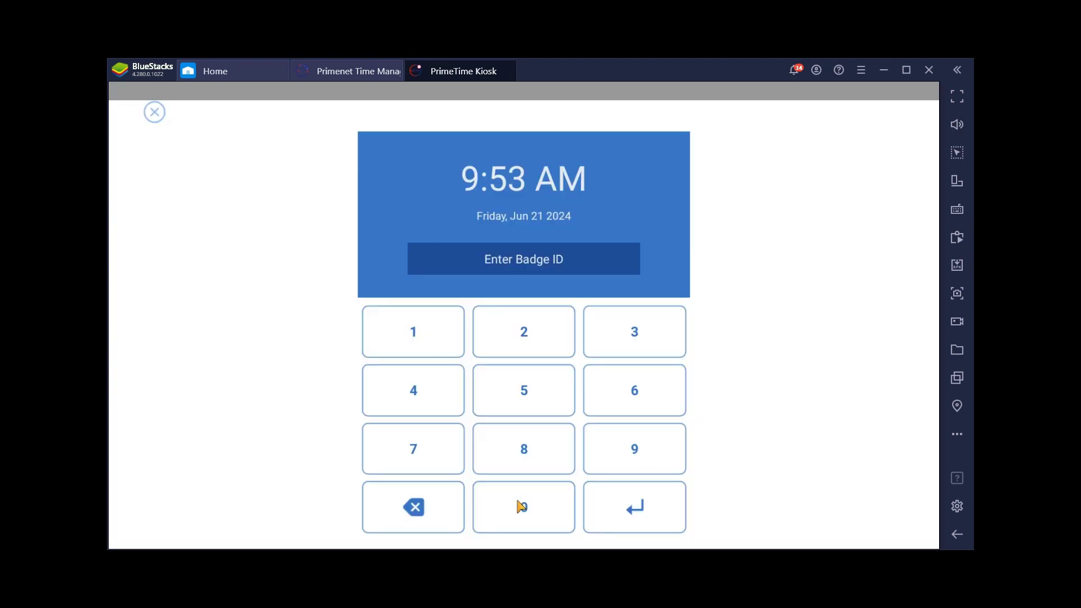
left_click(510, 410)
left_click(403, 347)
left_click(636, 504)
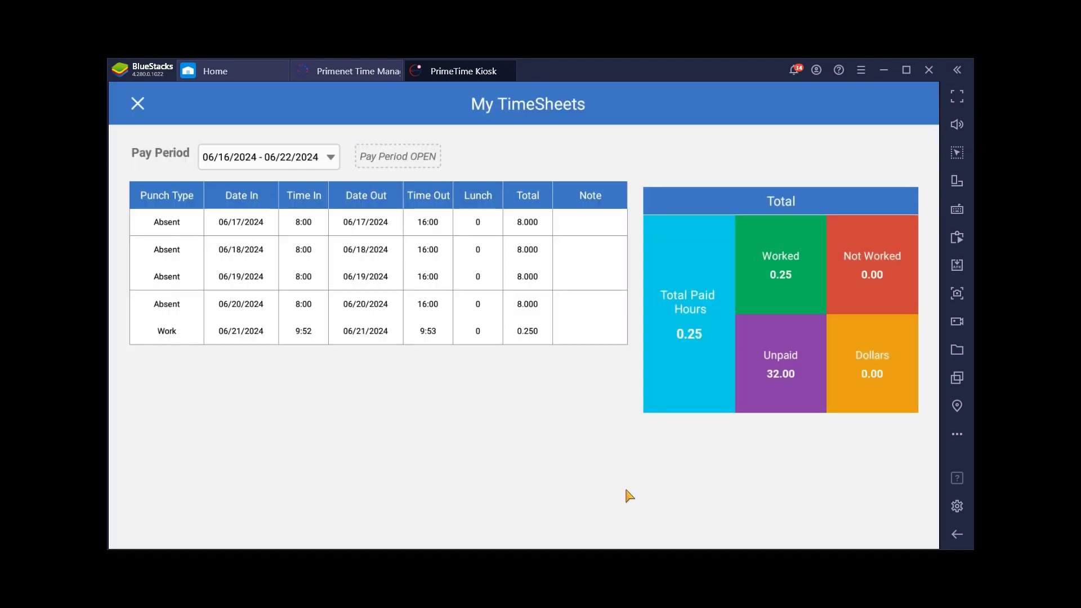
left_click(330, 158)
left_click(485, 402)
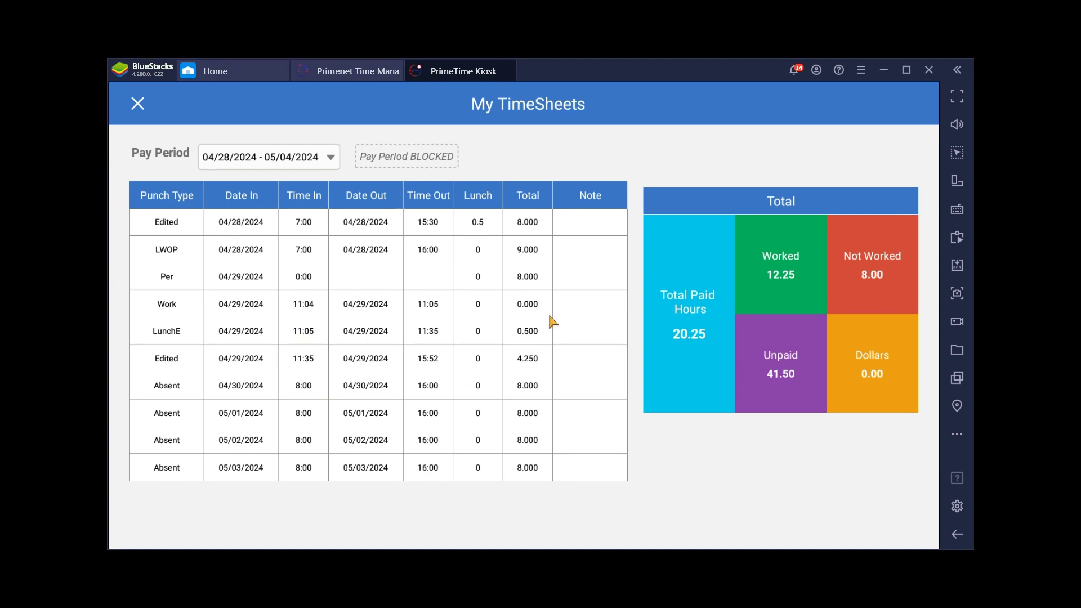
Close My TimeSheets to go back to the kiosk's clock screen
left_click(138, 105)
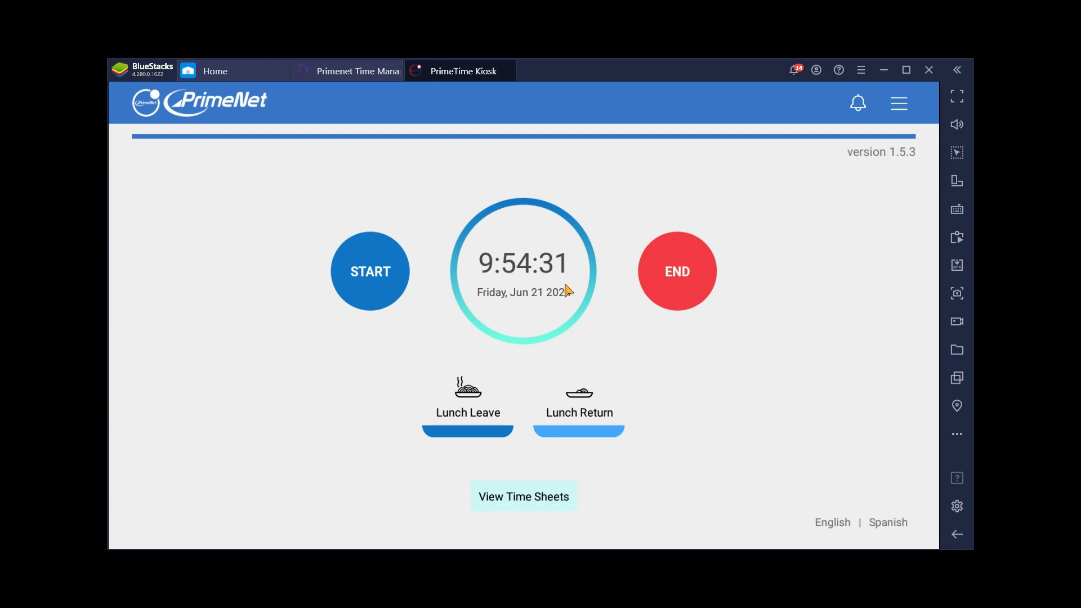
Attempt a Lunch Return punch with the badge ID, refused as 'Minimum Lunch Duration not met'
left_click(590, 415)
left_click(528, 401)
left_click(420, 350)
left_click(647, 510)
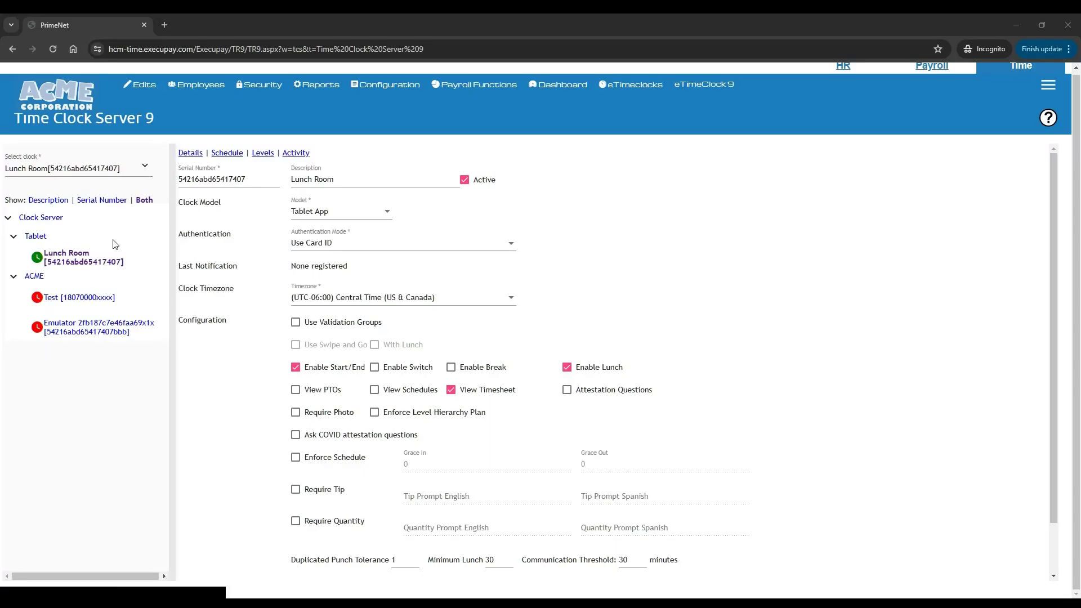
Review the clock's activity log and scheduled sync events, then reload the Time Clock Server 9 page
left_click(293, 155)
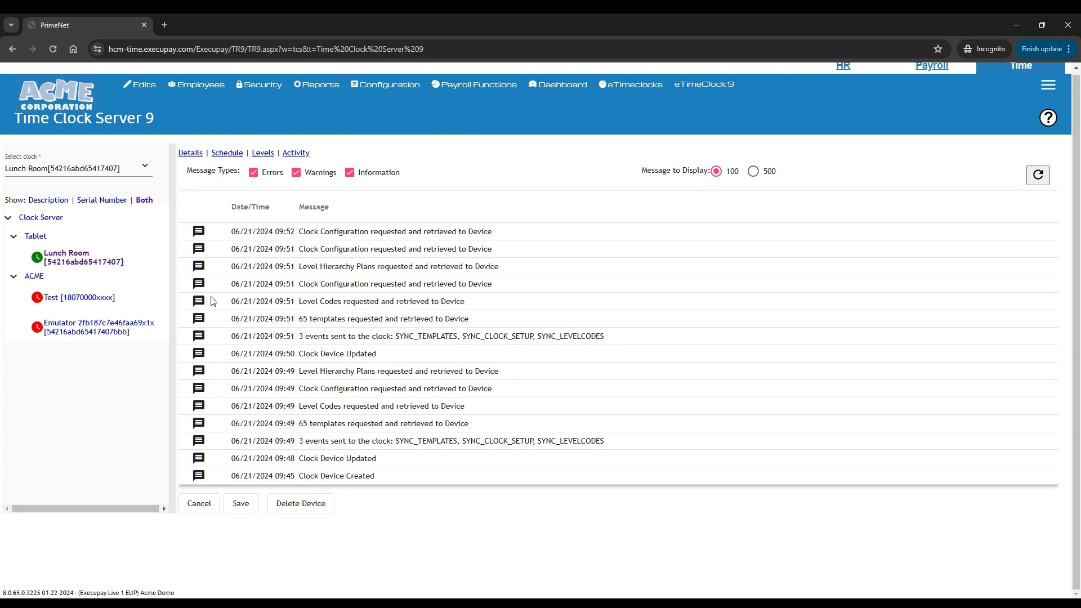
left_click(227, 155)
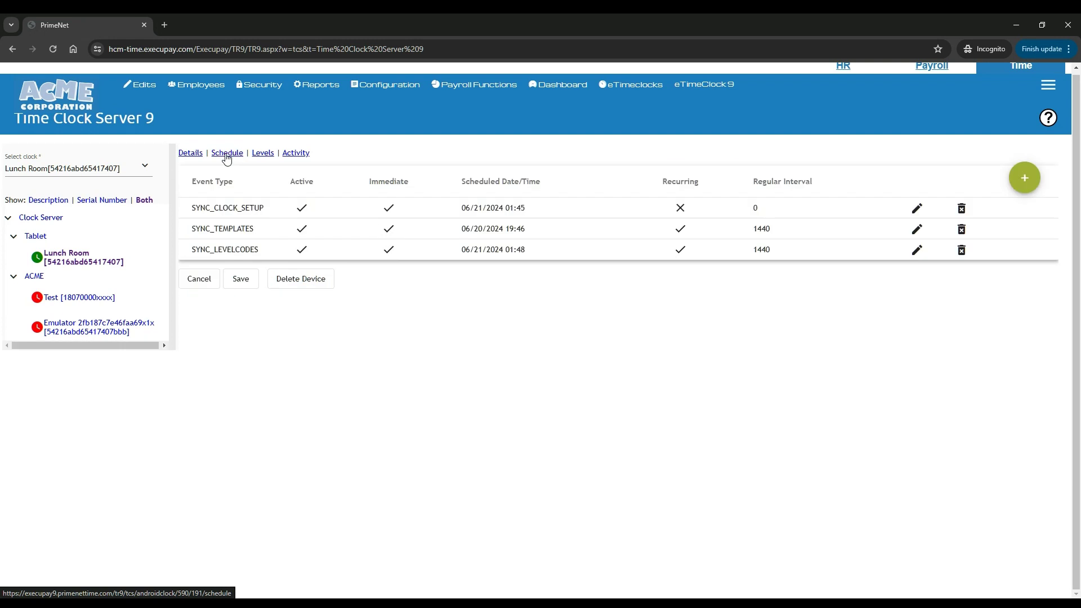
left_click(1048, 85)
mouse_move(374, 87)
mouse_move(448, 158)
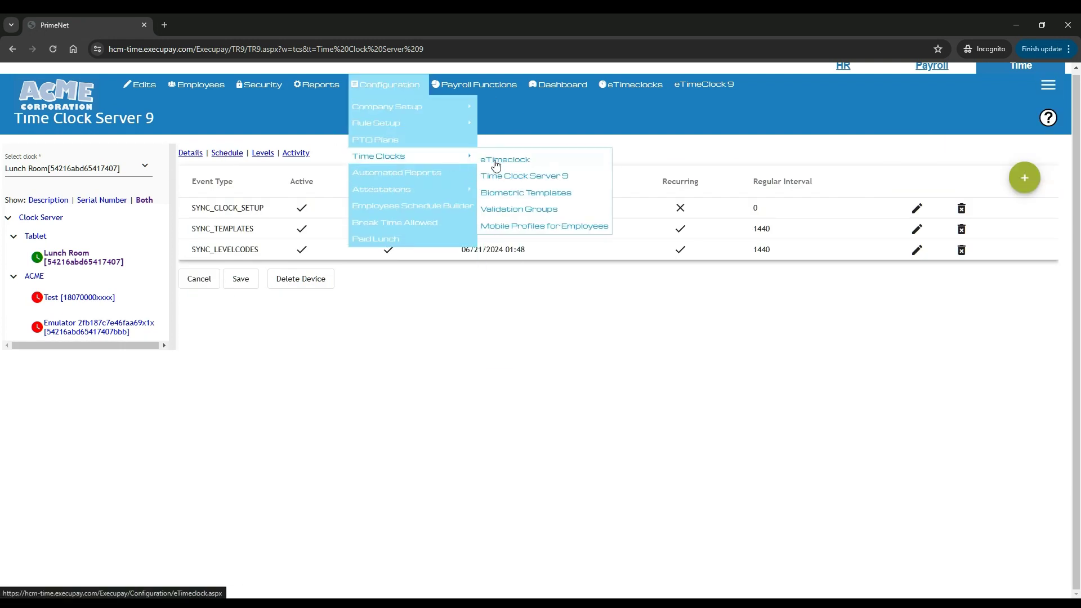
left_click(514, 177)
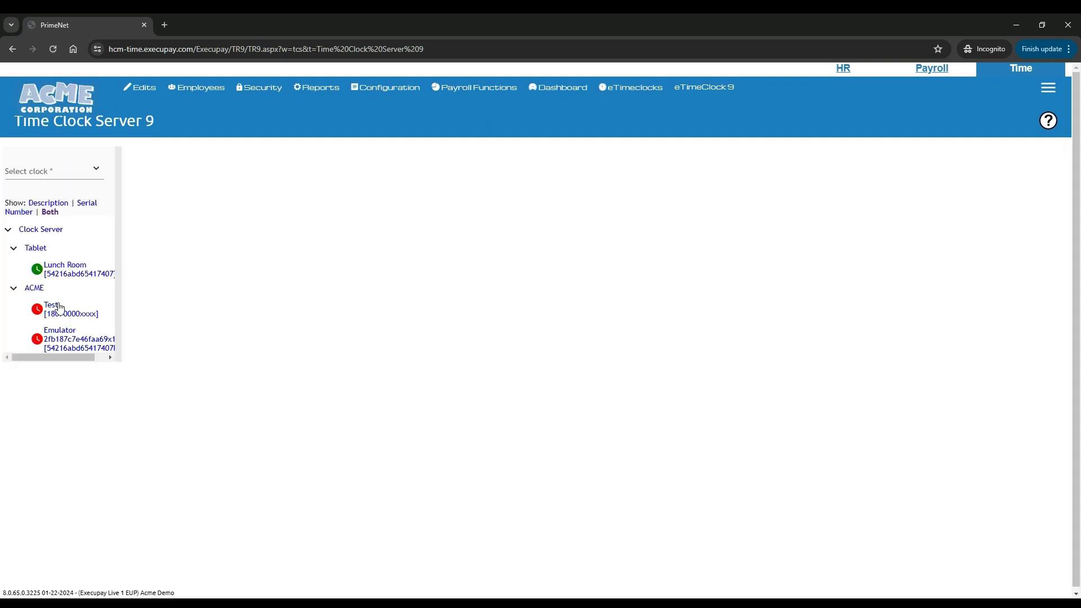
Check the Lunch Room clock's sync schedule, then go to Time Management's punch exceptions
left_click(65, 269)
left_click(175, 155)
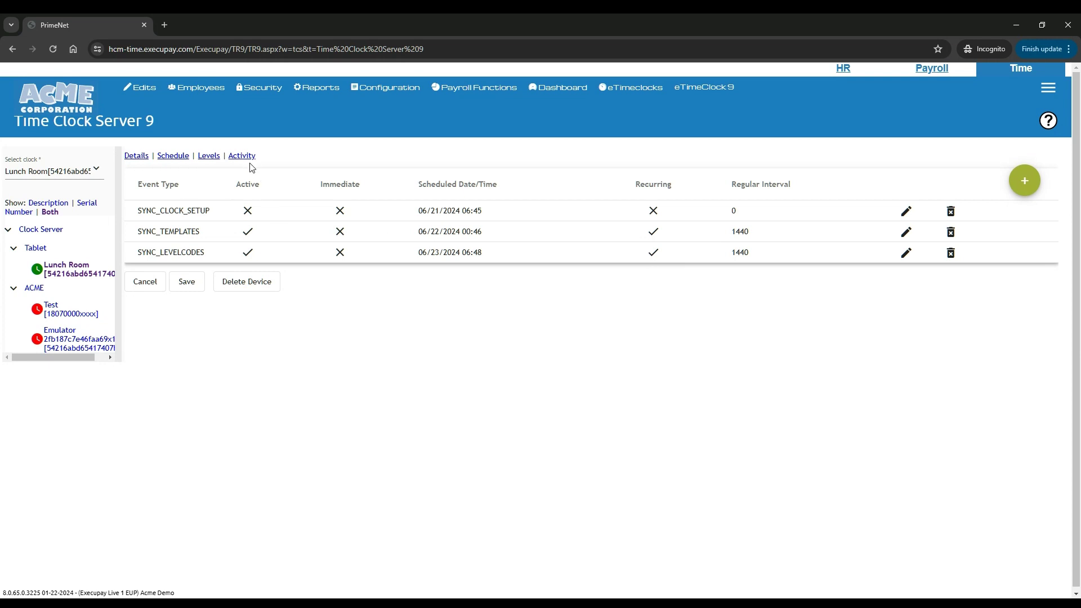
mouse_move(142, 88)
left_click(145, 111)
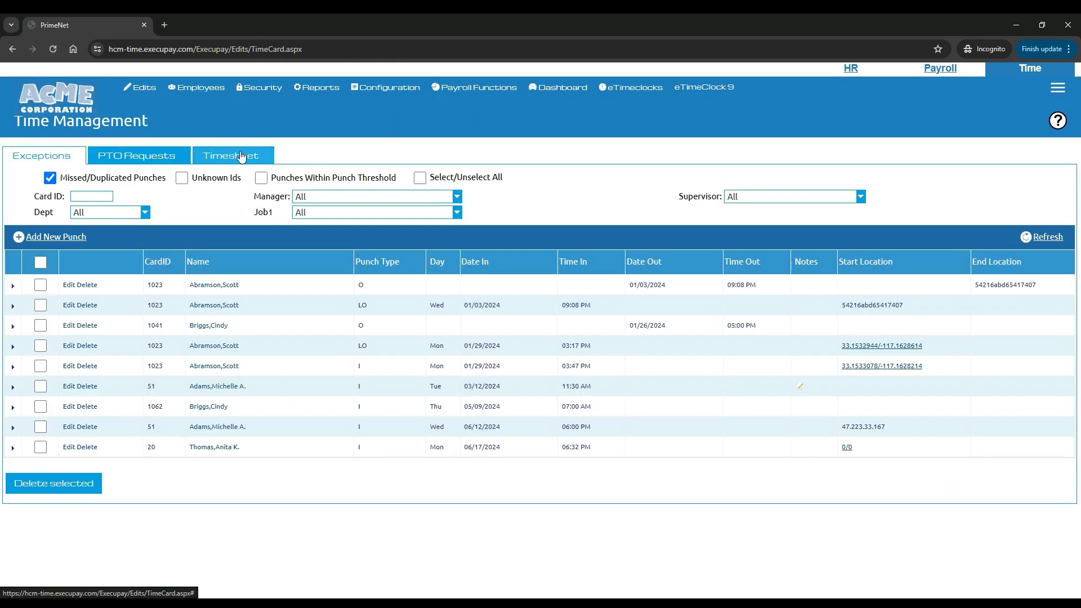
Load the employee's 06/16/2024 - 06/22/2024 timesheet by entering their card ID
left_click(230, 156)
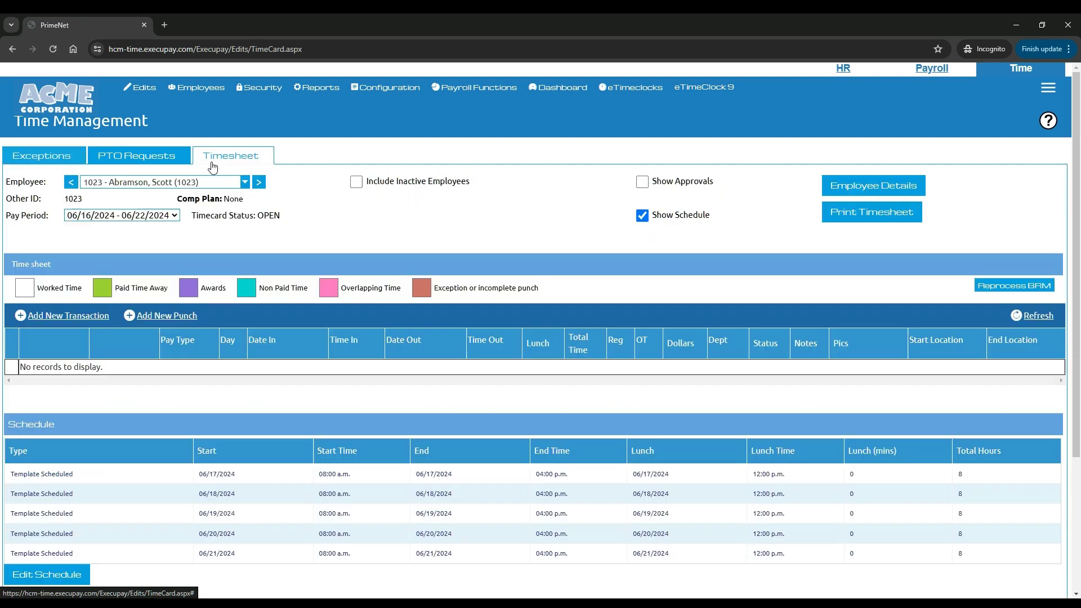
left_click(168, 181)
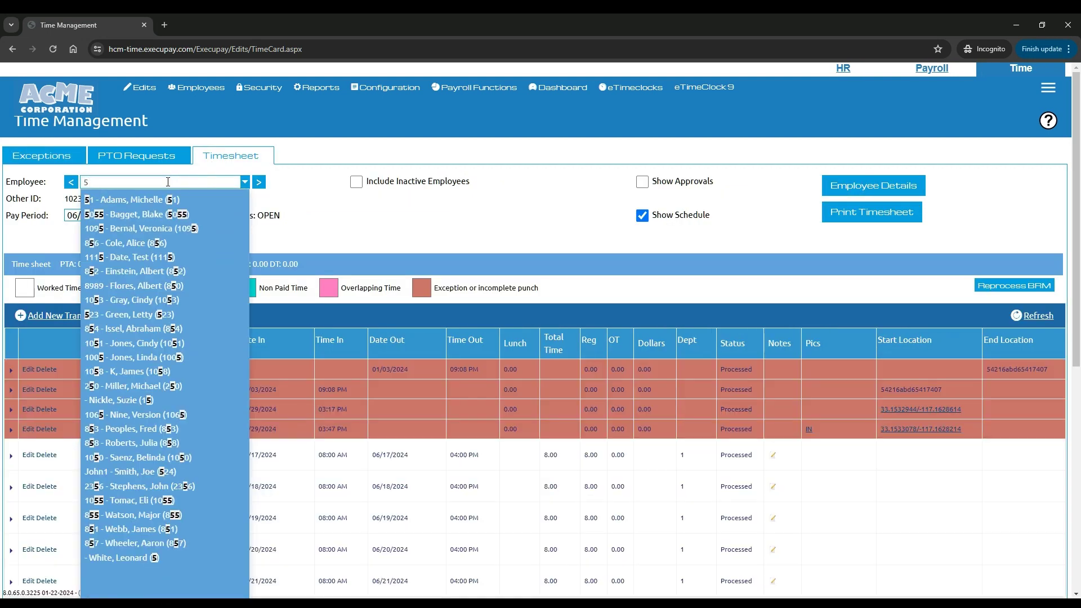
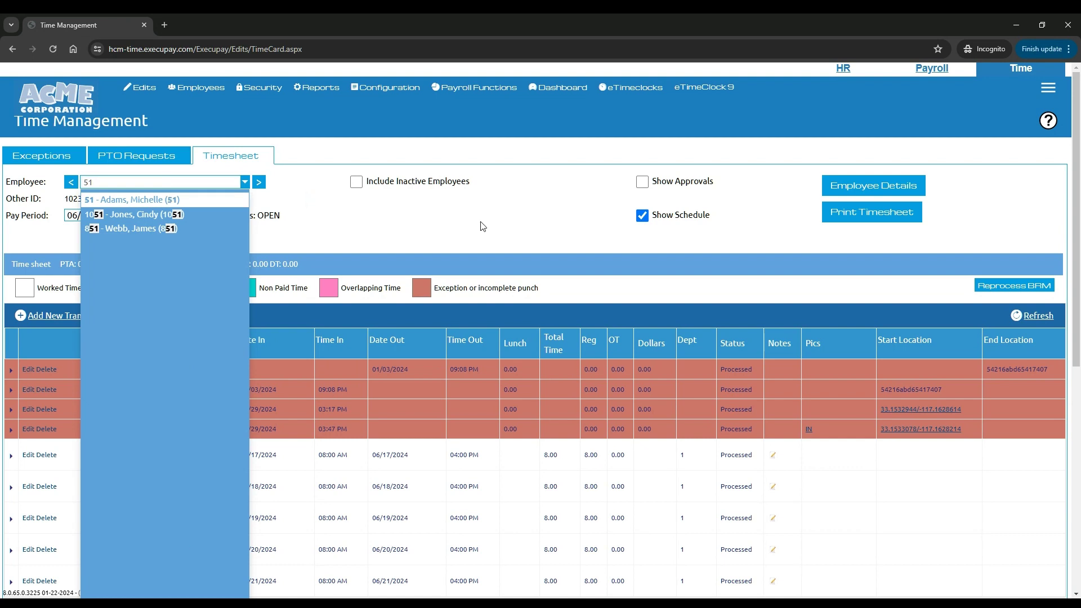
left_click(146, 199)
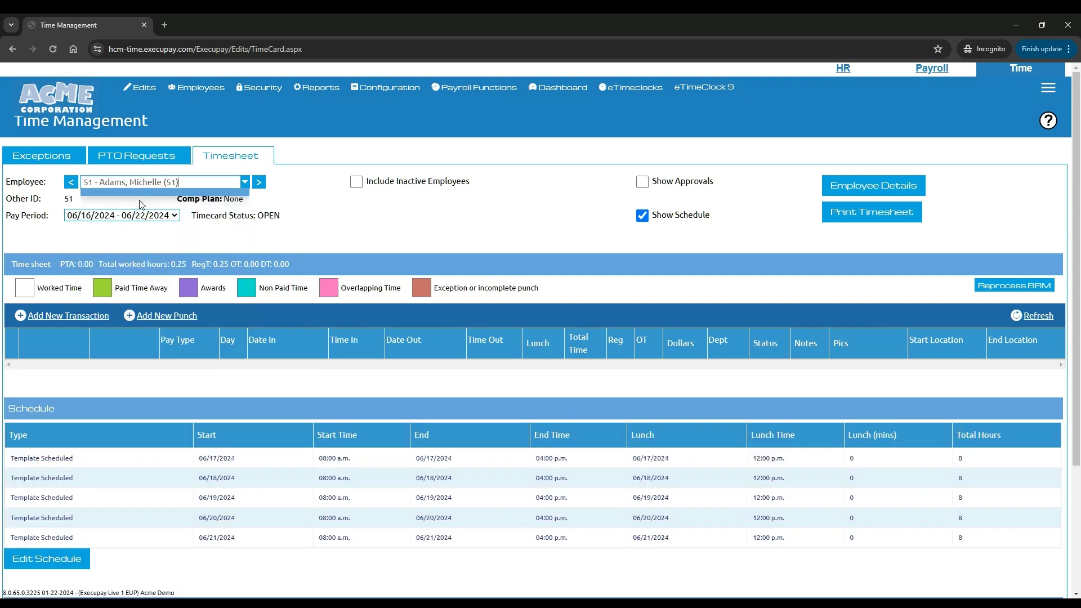
scroll(404, 225, "down", 5)
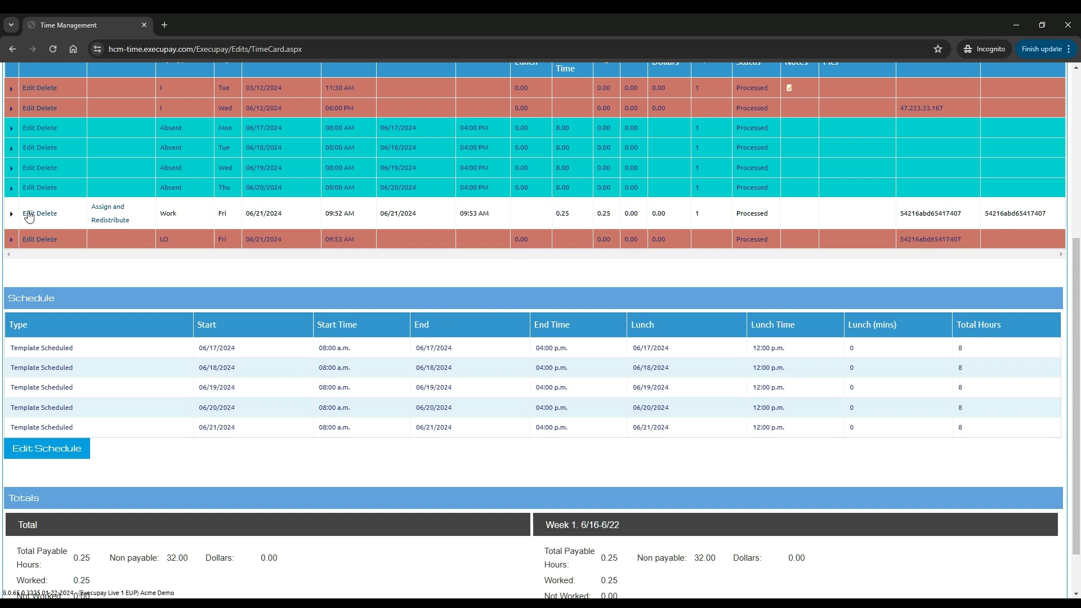
Inspect the 06/21 Work punch details and close them without changes
left_click(28, 213)
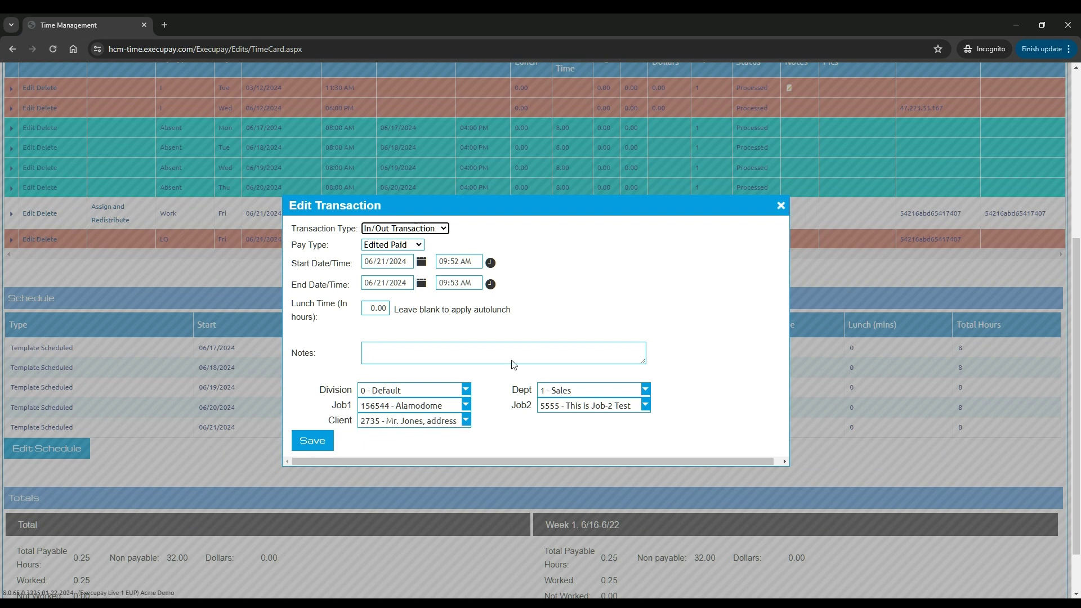
left_click(780, 207)
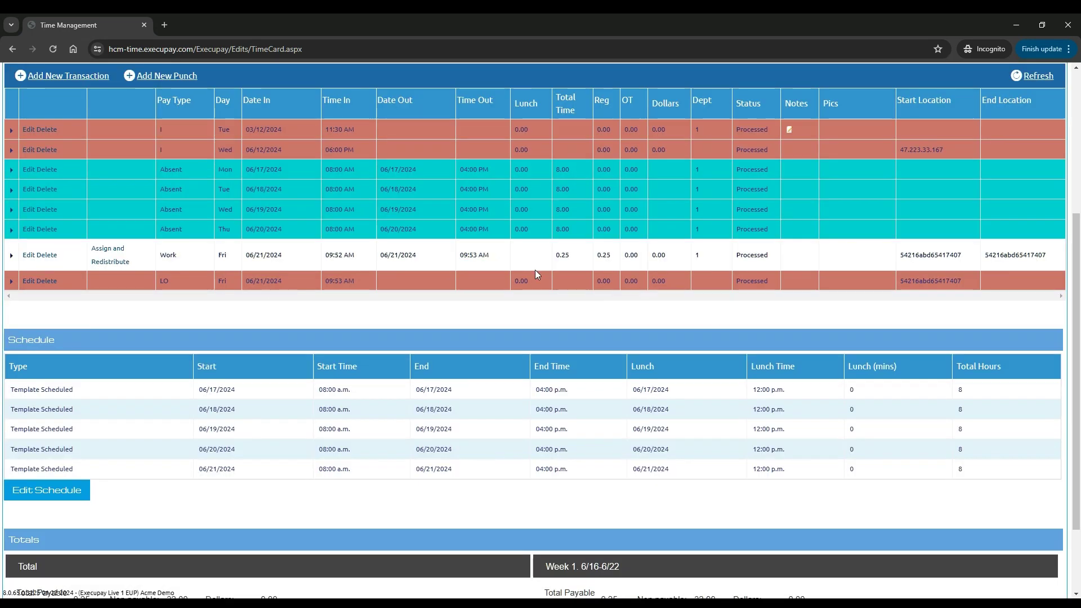
scroll(402, 281, "up", 5)
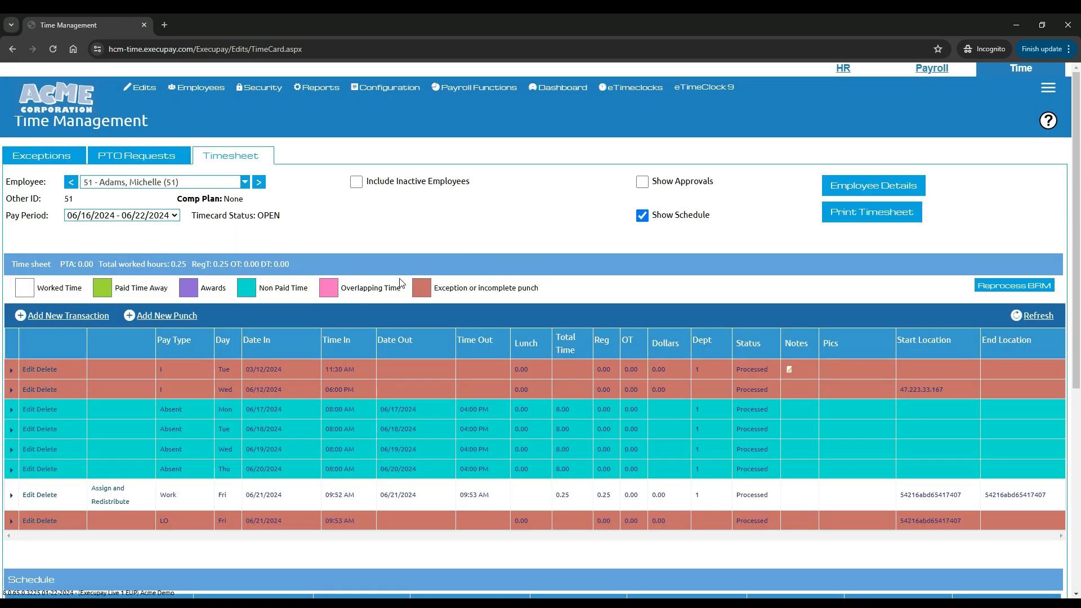